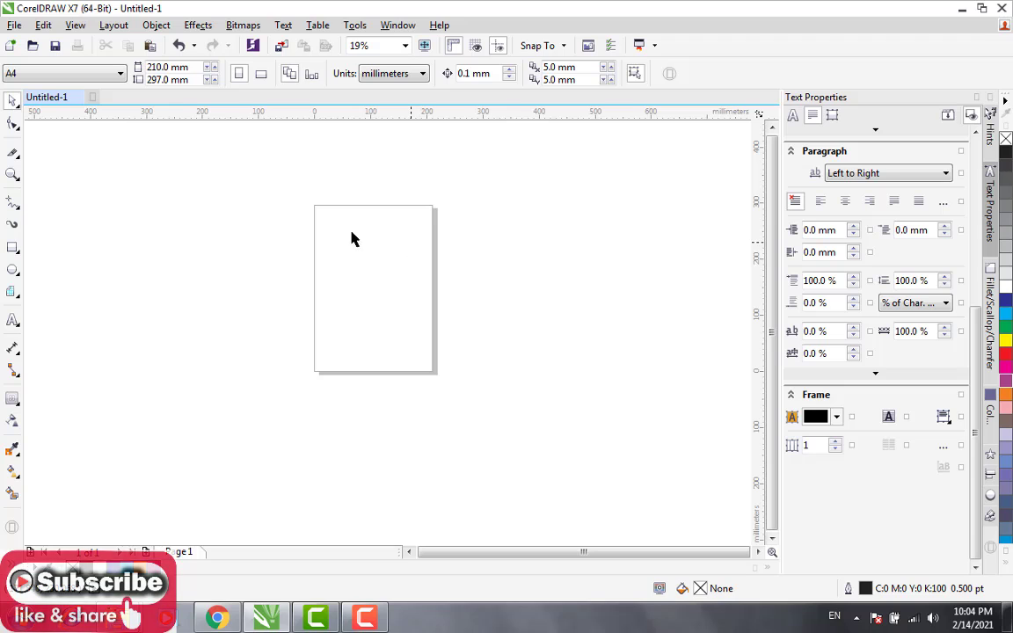
Create a rectangle matching the A4 page, 210 by 297 mm, and fill it with black
double_click(13, 251)
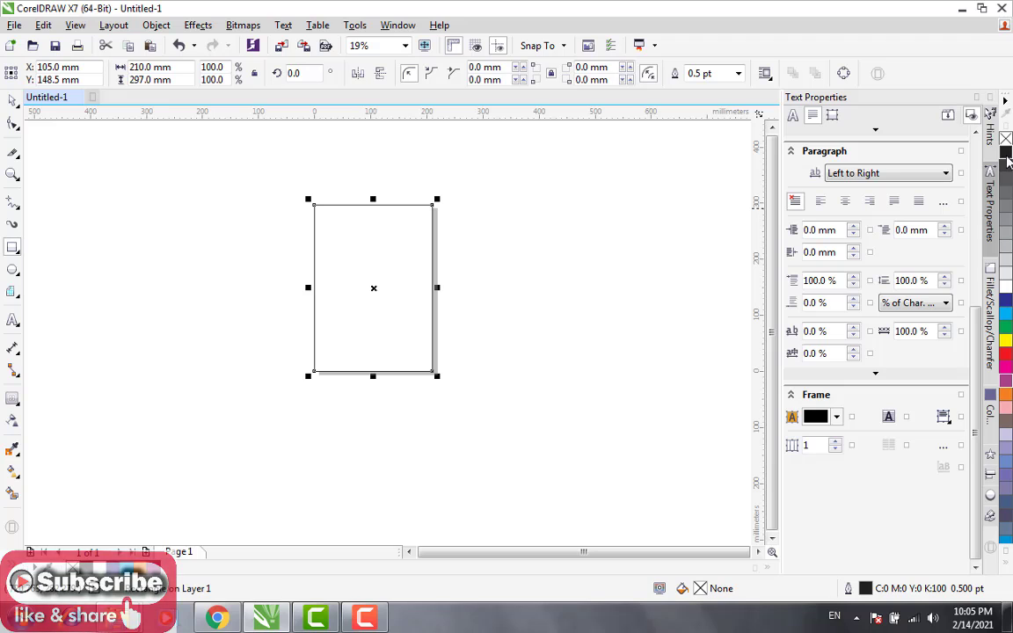
click(1007, 153)
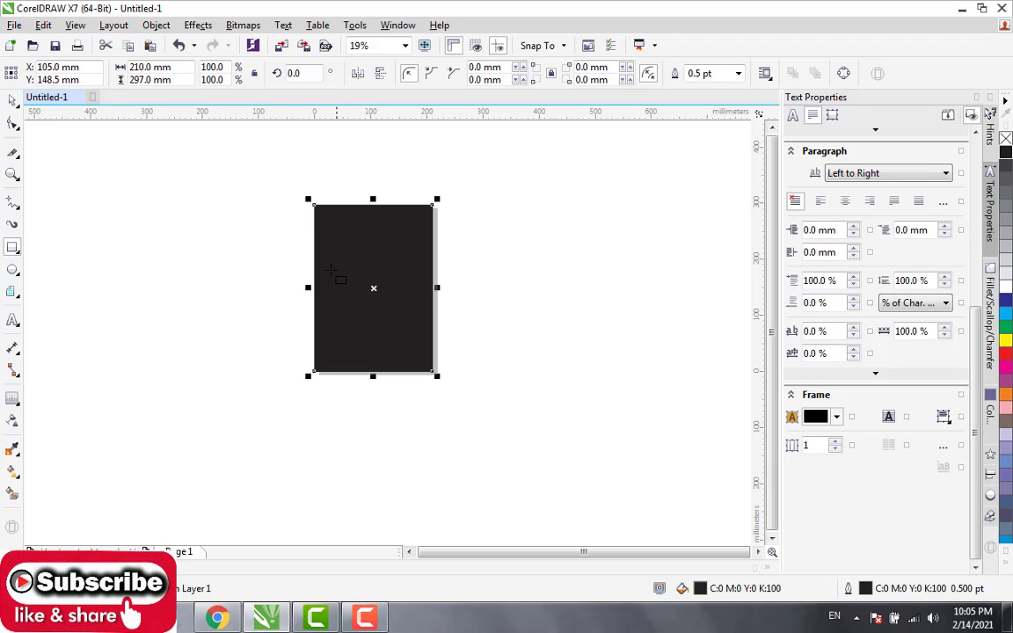
Draw a circle about 30 mm in diameter beside the black page rectangle and fill it with white
scroll(331, 269, up, 2)
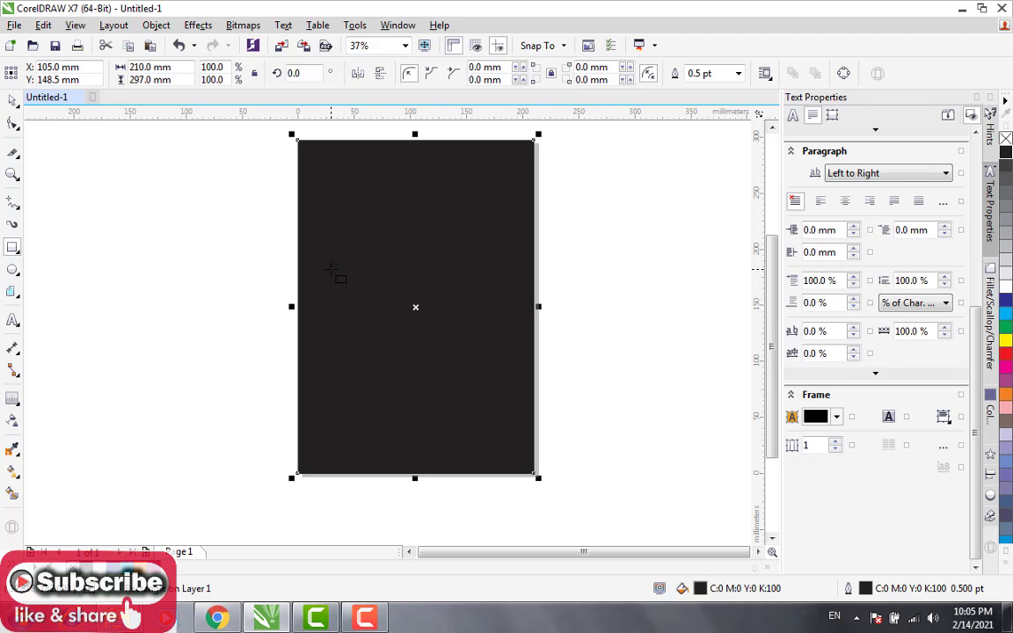
click(770, 128)
click(771, 128)
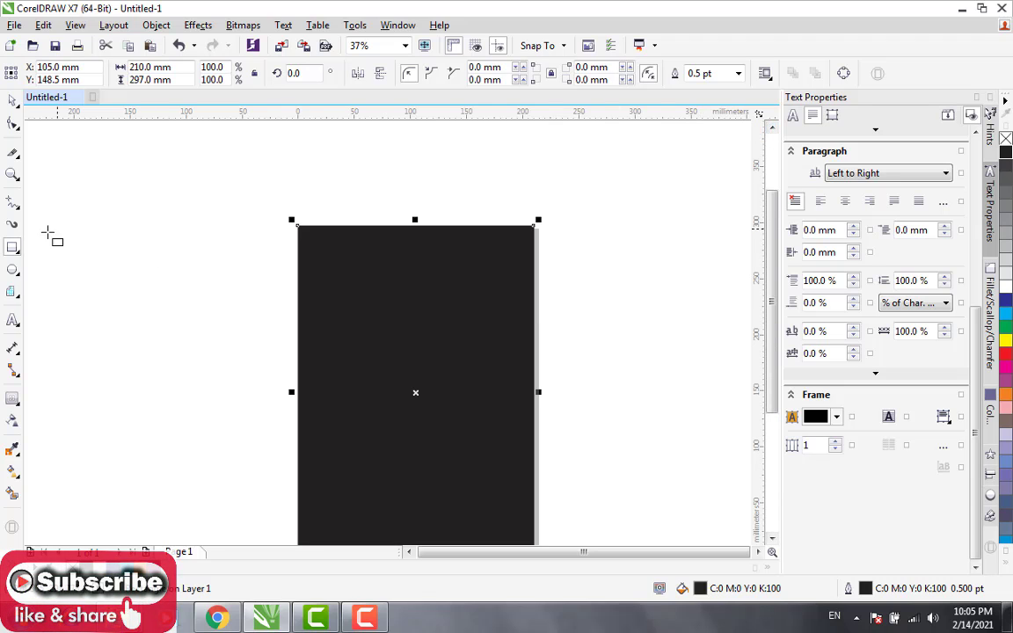
click(13, 270)
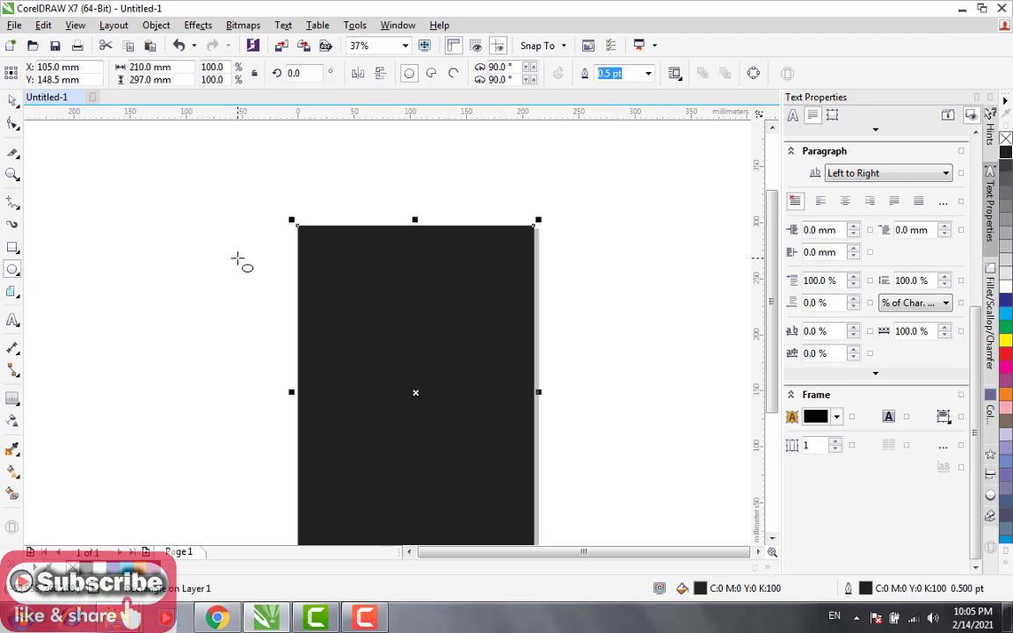
click(237, 258)
drag(237, 259, 272, 290)
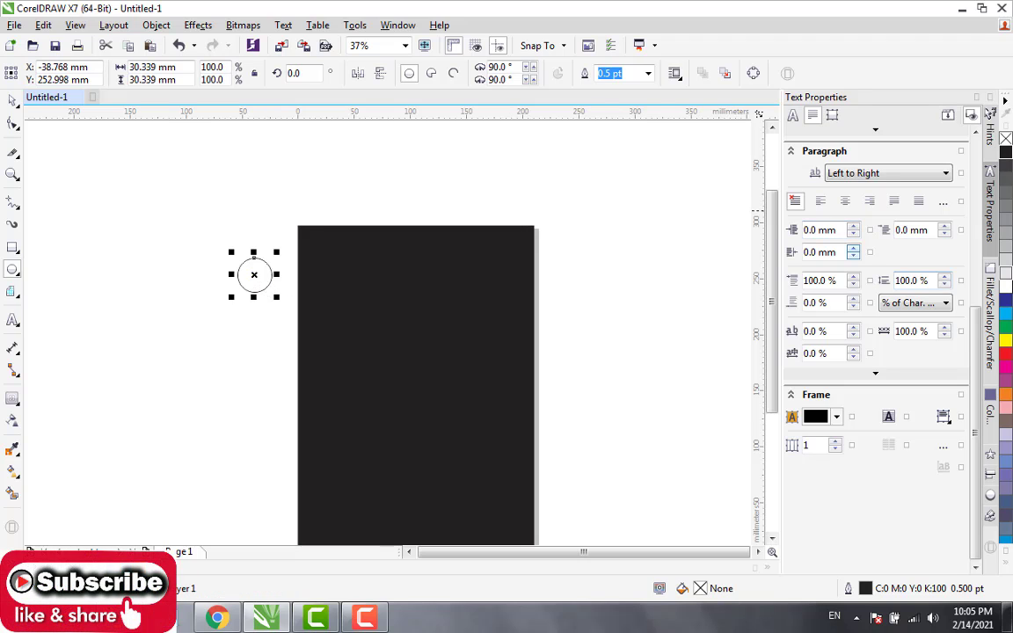
click(1007, 279)
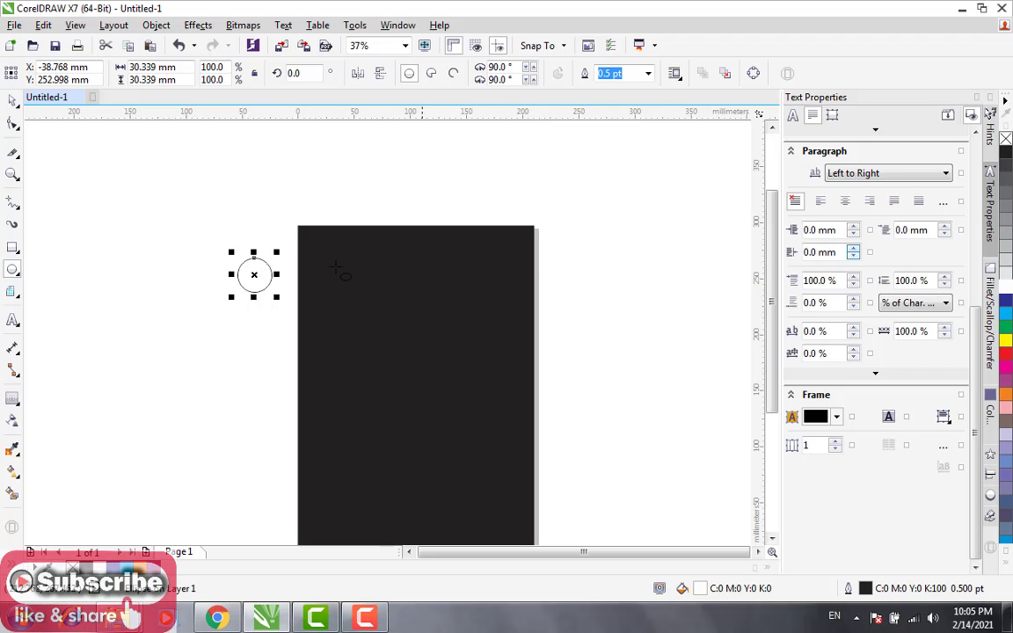
Move the white circle onto the upper-left area of the black rectangle, centred at about X 40 mm, Y 260 mm
drag(254, 275, 323, 255)
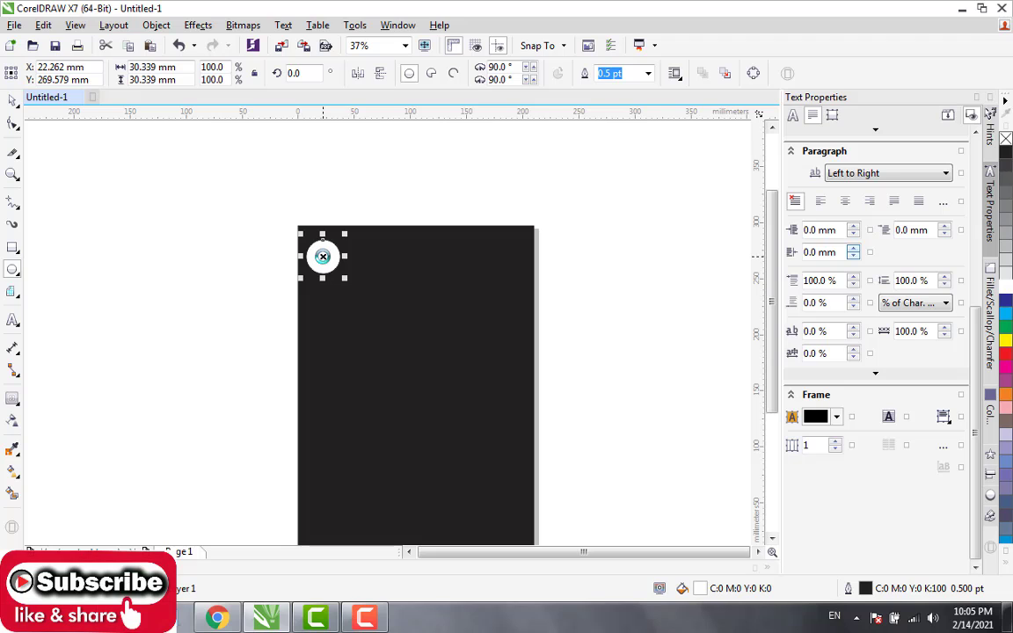
scroll(323, 255, up, 2)
drag(323, 256, 362, 278)
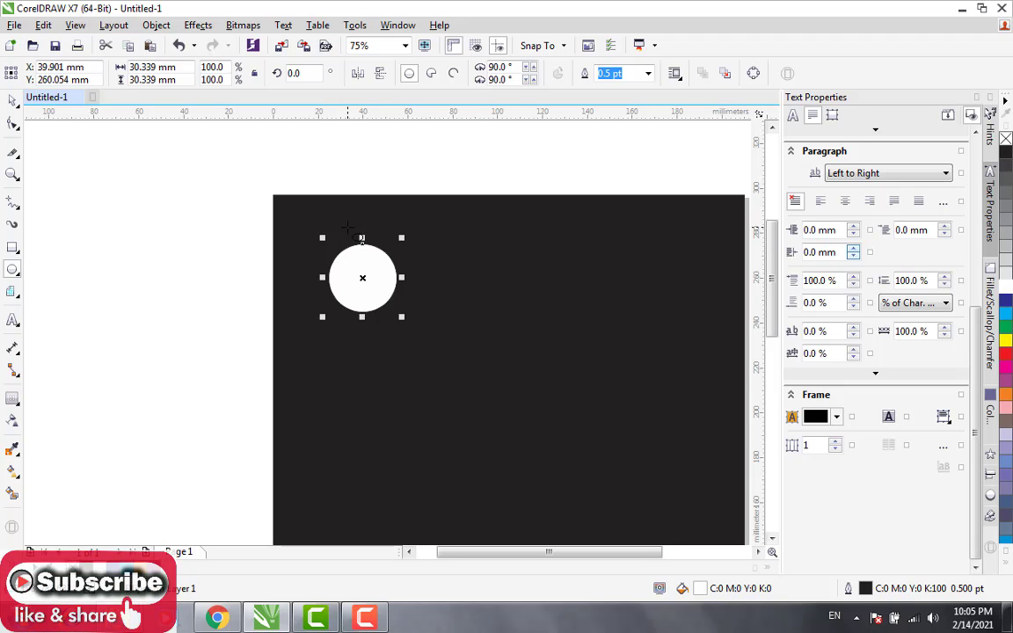
Convert the white circle to a 300 dpi CMYK Color (32-bit) bitmap with anti-aliasing and a transparent background
click(243, 26)
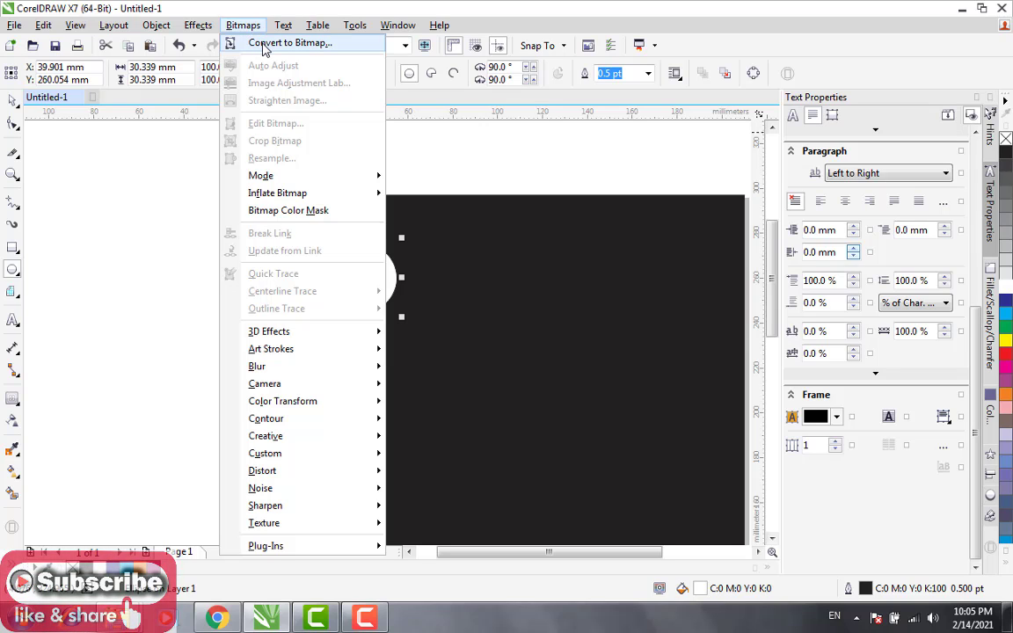
click(263, 44)
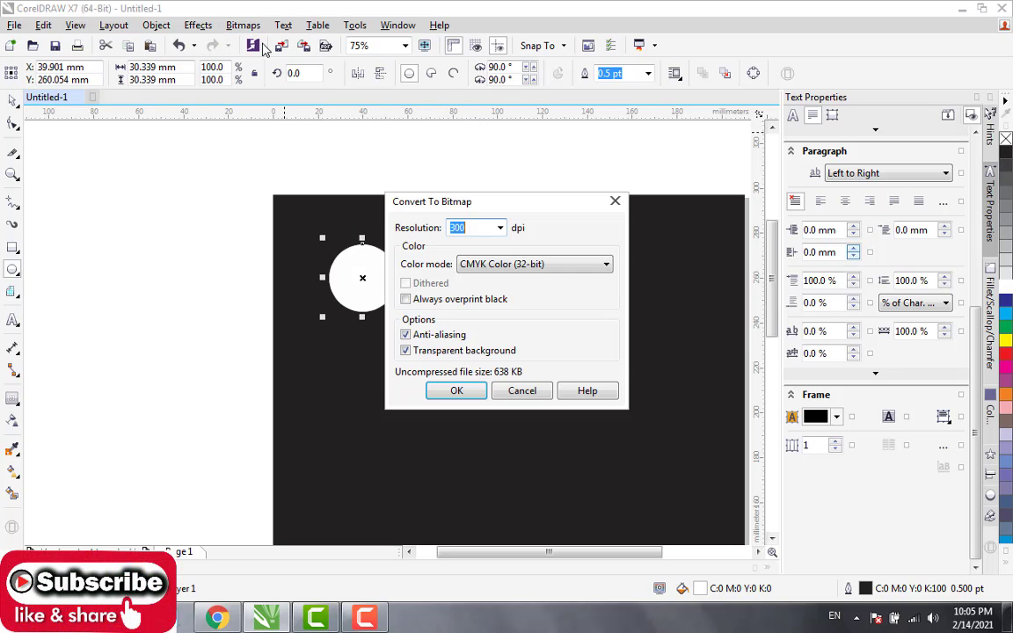
click(466, 395)
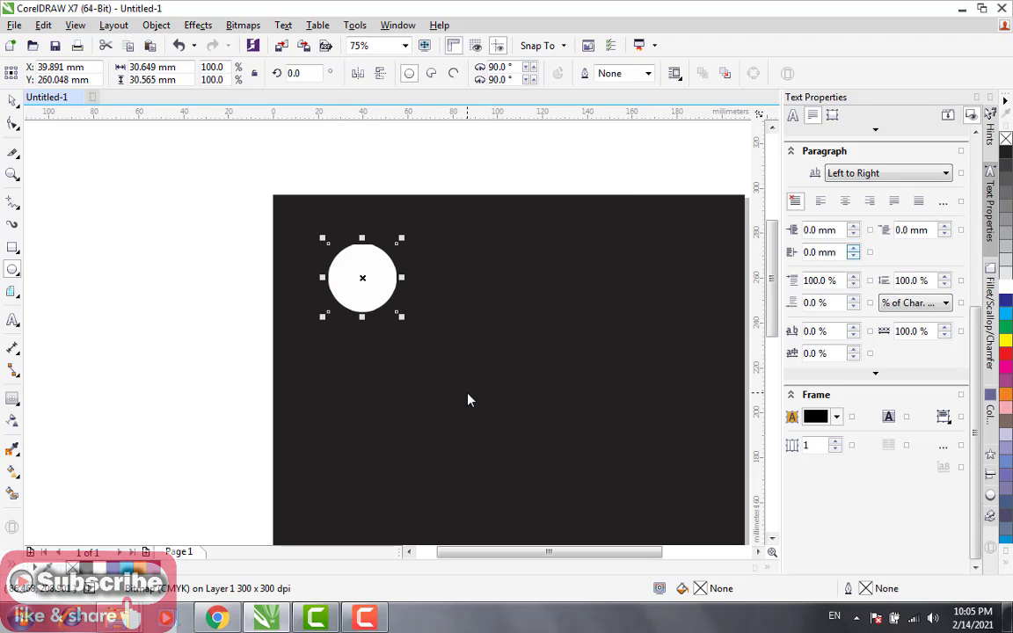
Apply a Gaussian Blur with a radius of 57 pixels to the white circle bitmap, then deselect it
click(241, 27)
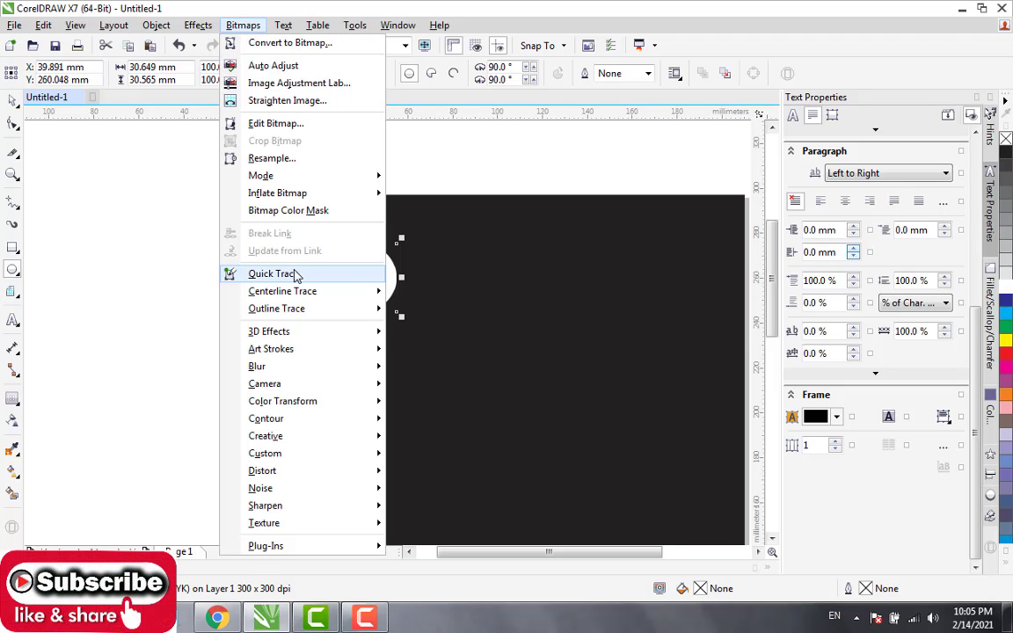
mouse_move(299, 369)
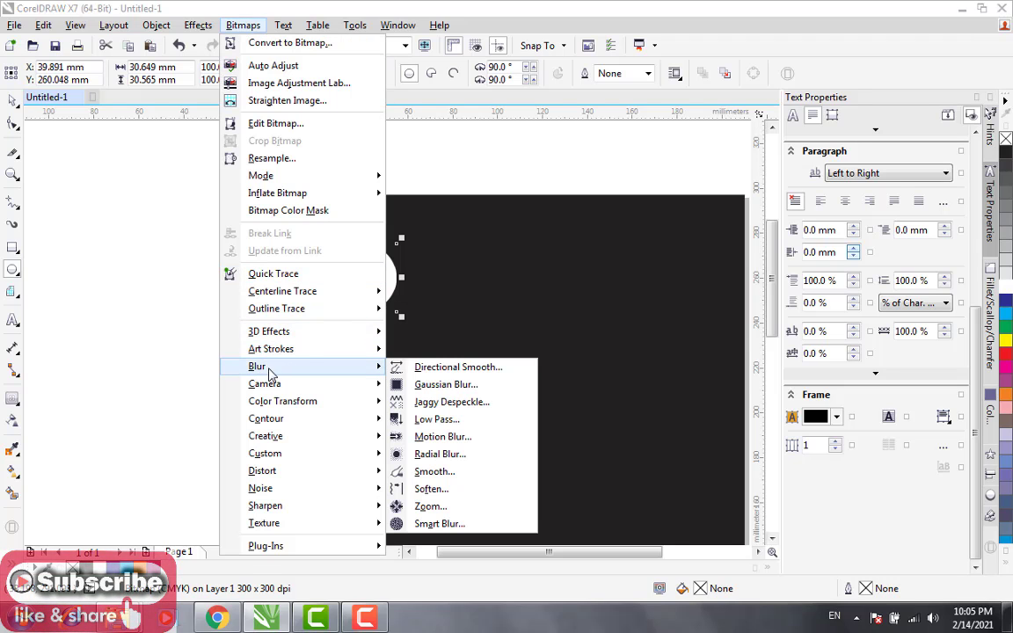
click(428, 392)
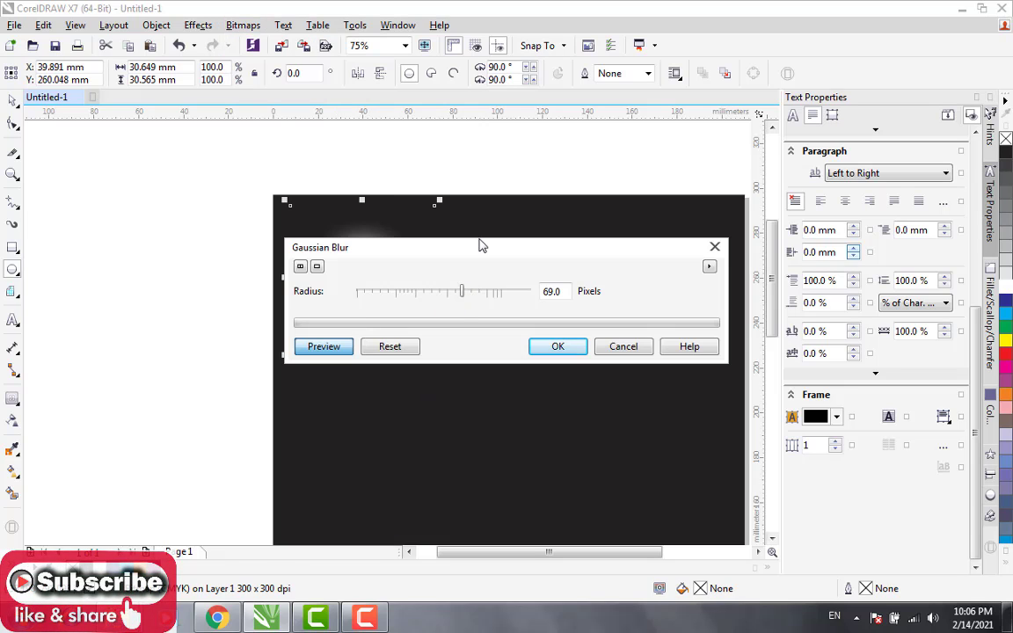
drag(480, 246, 466, 382)
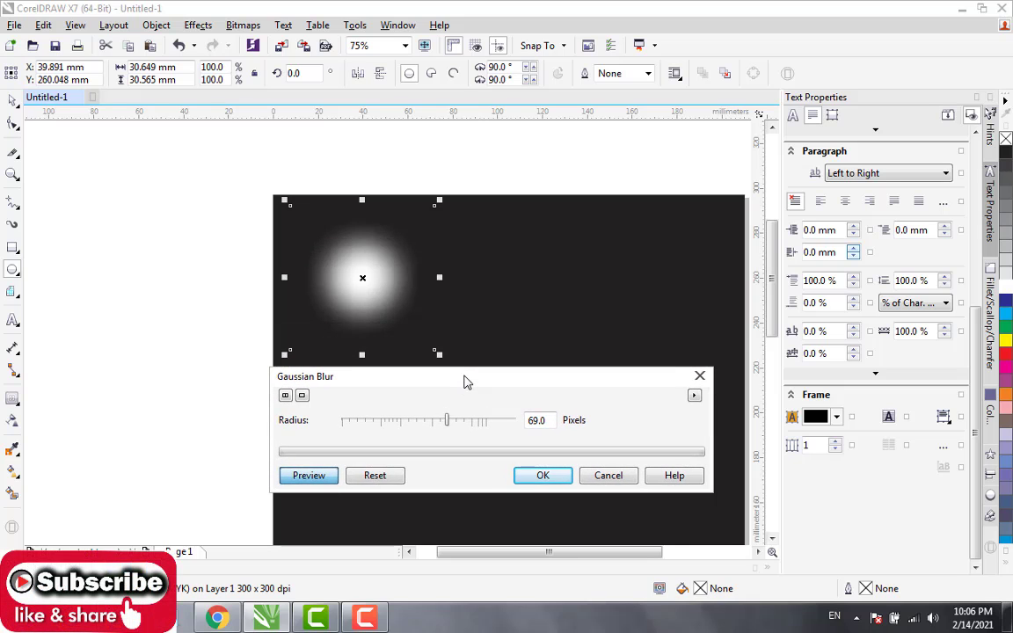
click(407, 425)
click(347, 423)
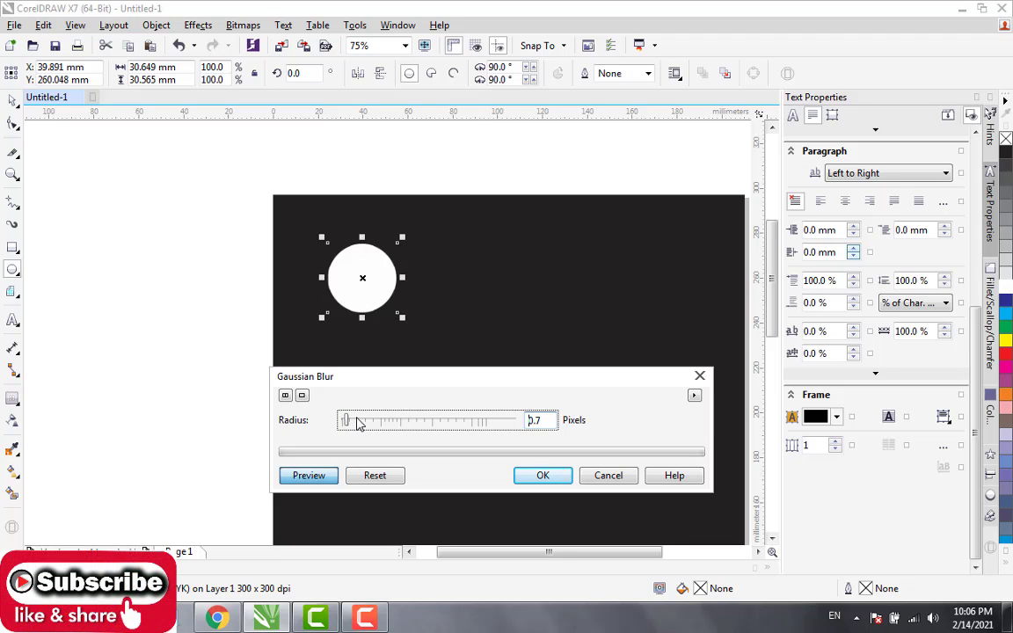
click(407, 422)
click(418, 423)
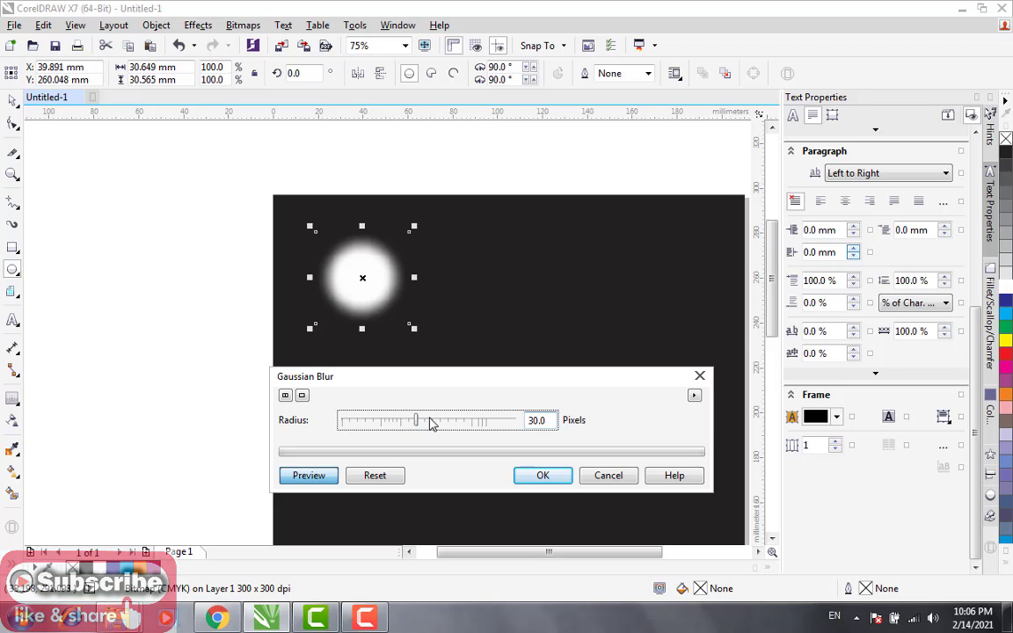
click(433, 422)
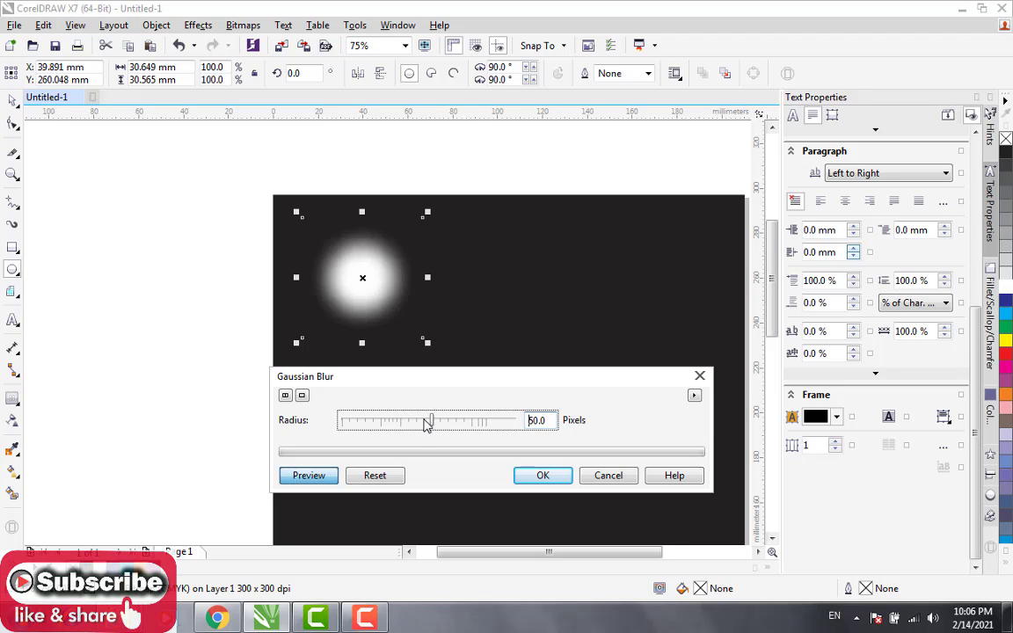
click(428, 423)
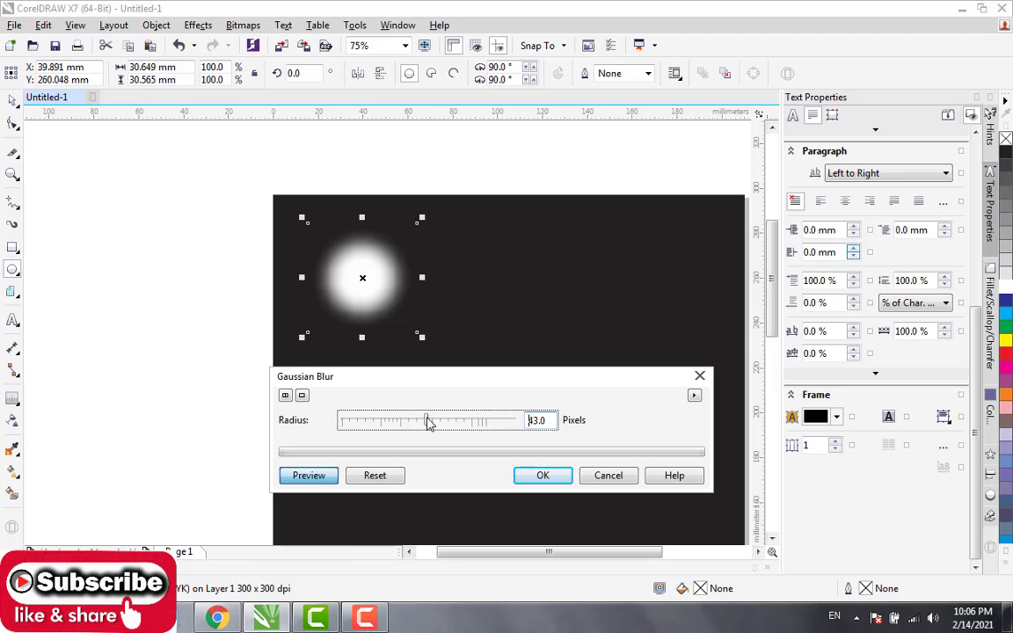
click(438, 422)
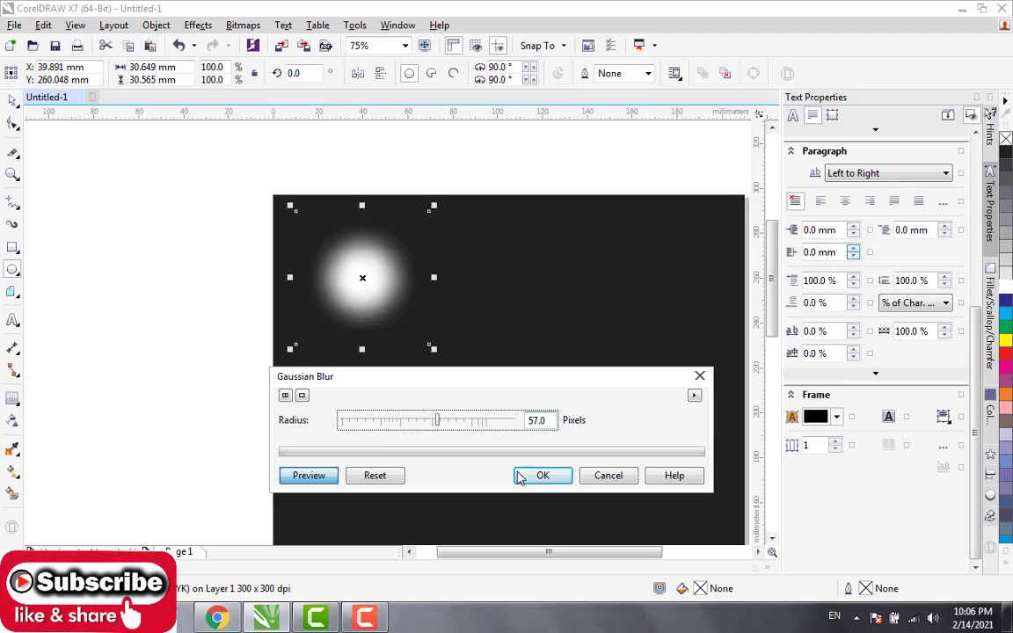
click(541, 476)
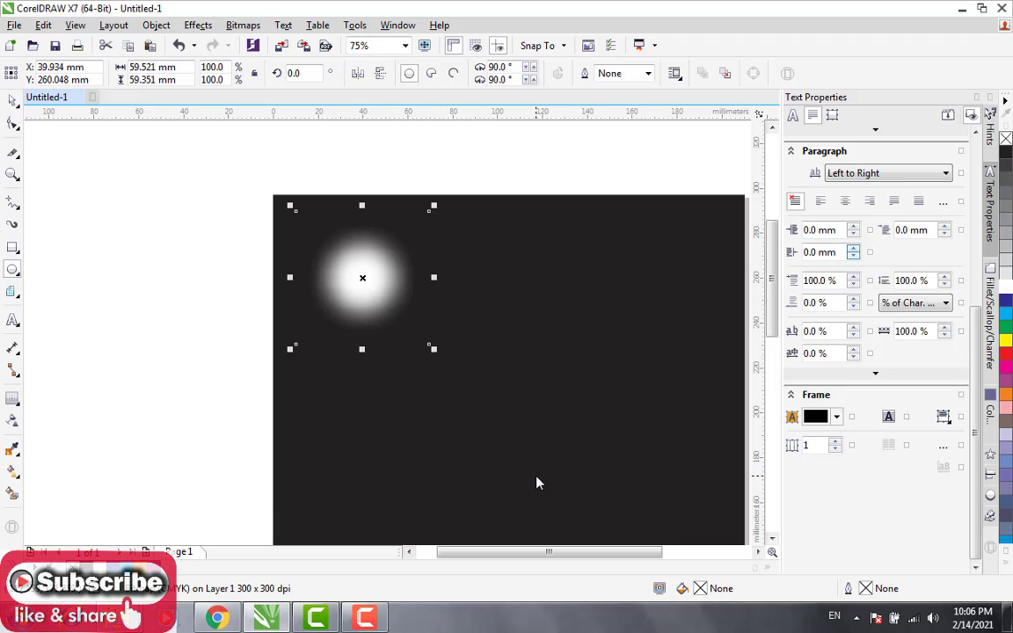
click(17, 102)
click(146, 201)
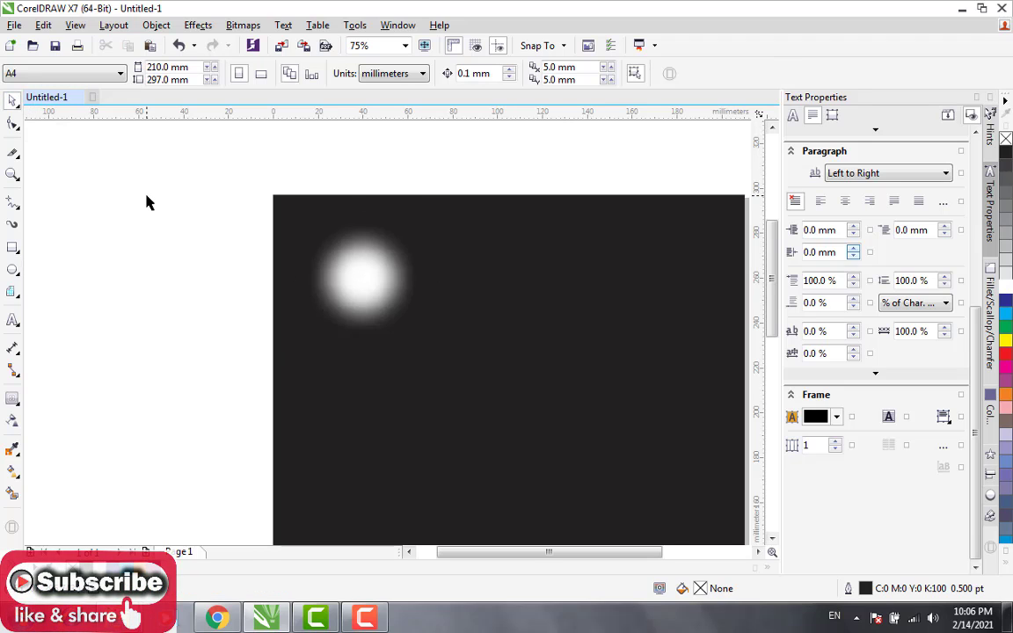
Draw a narrow vertical rectangle about 6 by 60 mm to the right of the blurred circle and fill it with white
click(13, 248)
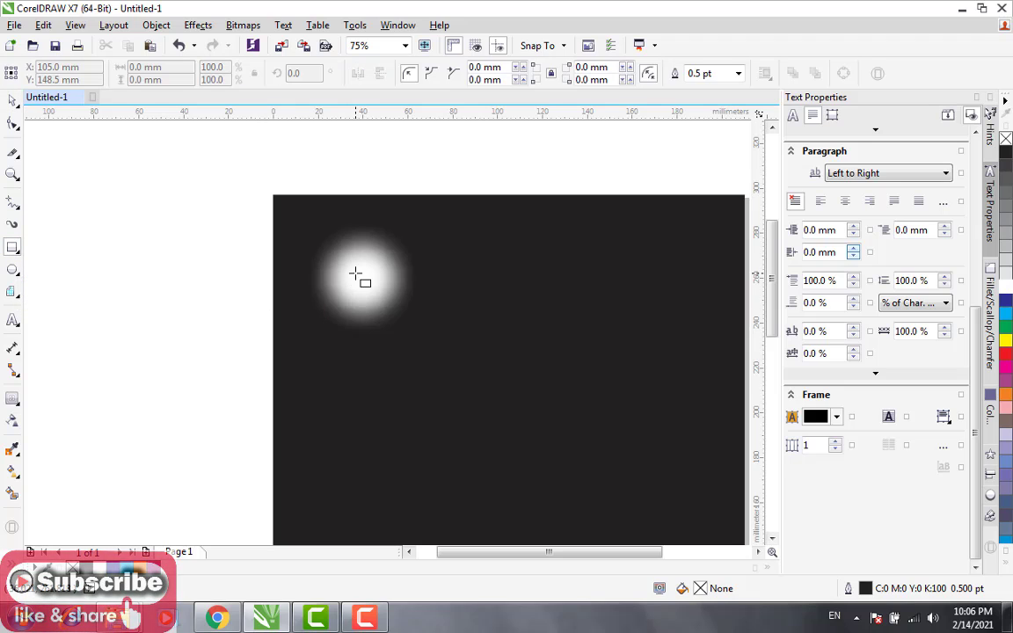
drag(440, 236, 455, 372)
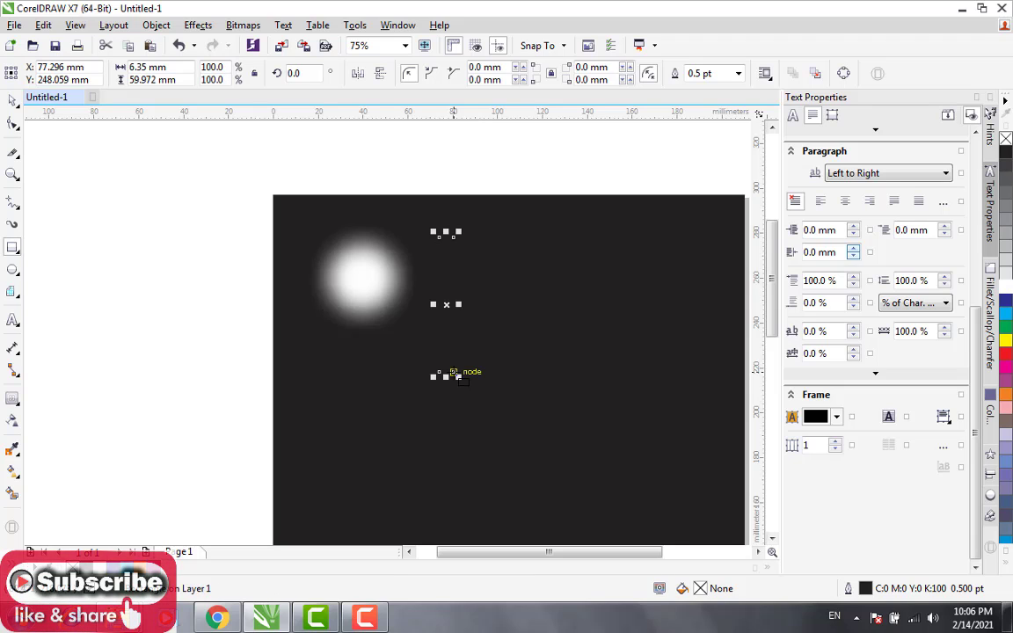
click(1006, 284)
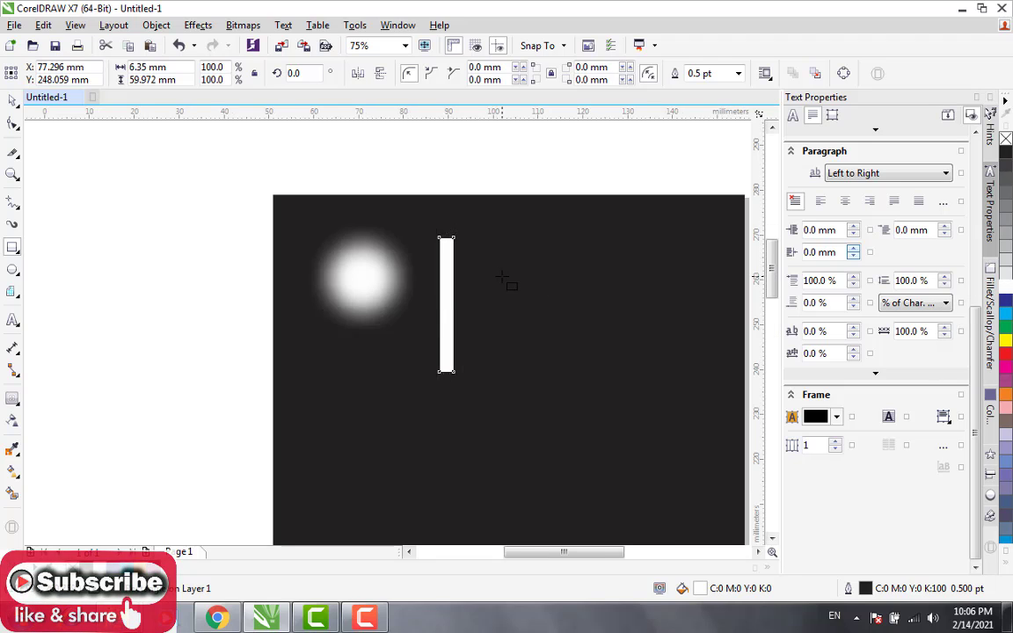
Convert the narrow white rectangle to curves so that its nodes can be edited
scroll(501, 278, up, 2)
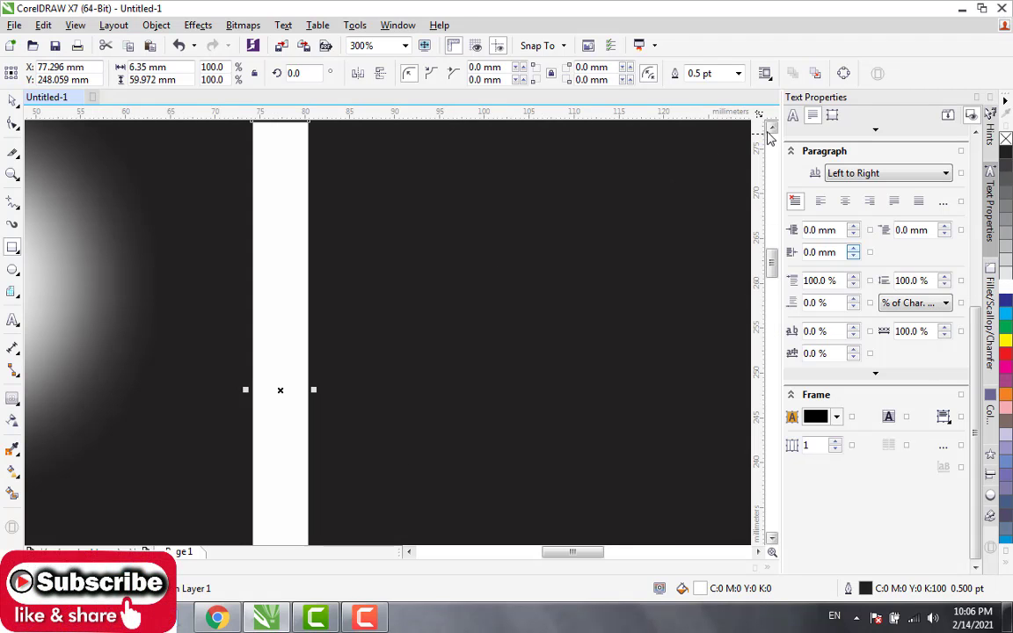
scroll(695, 123, up, 2)
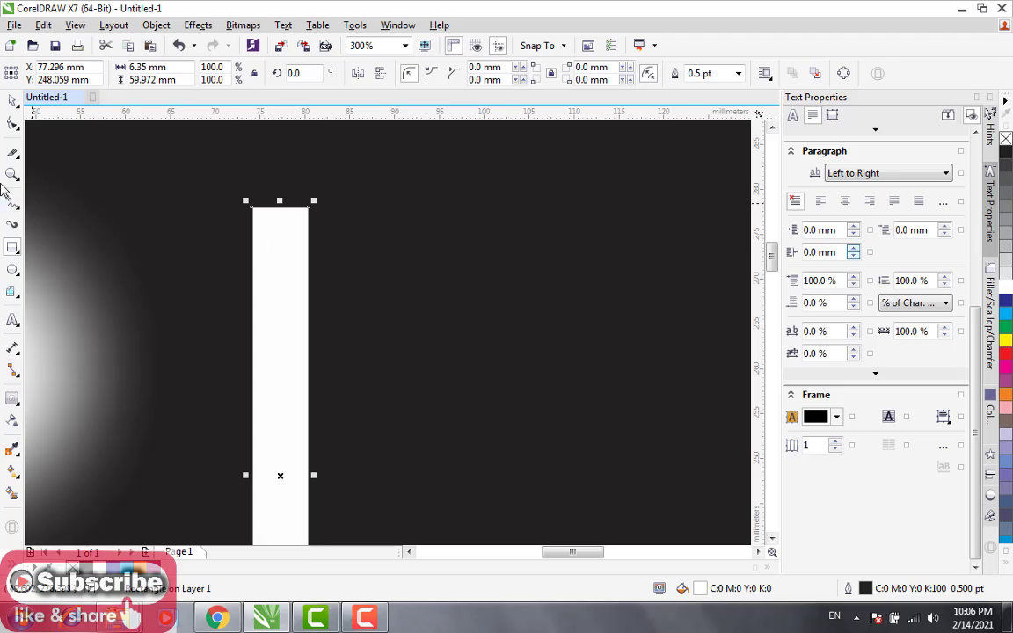
click(13, 126)
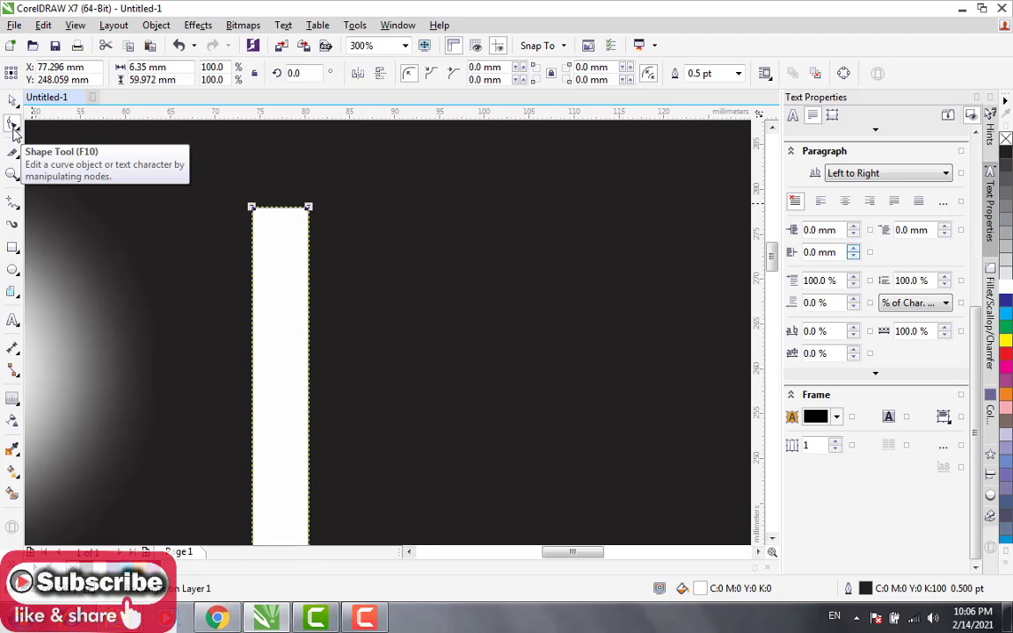
key(ctrl+q)
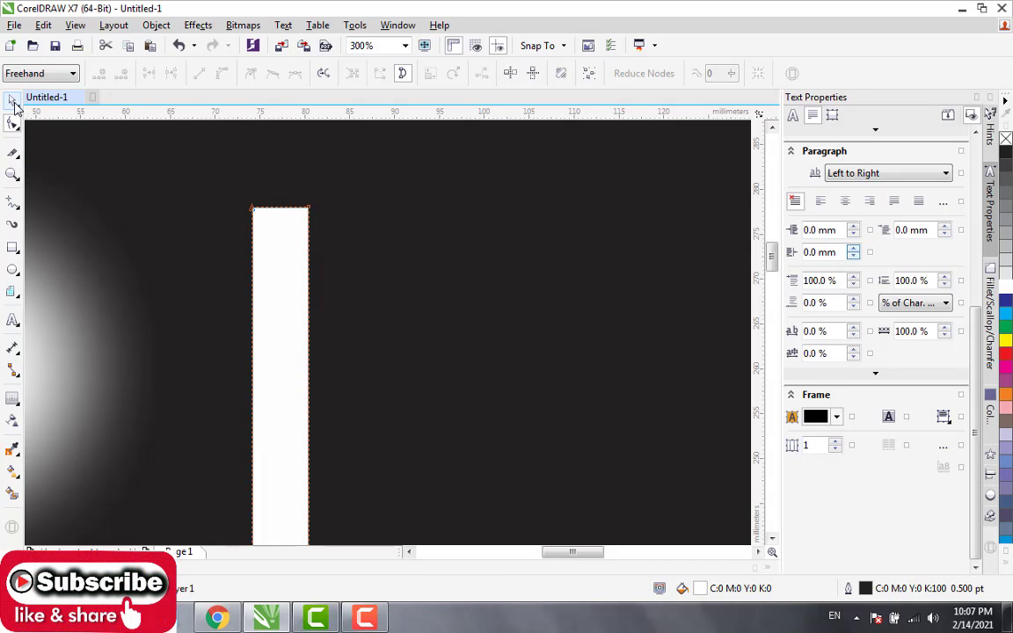
Reselect the narrow white bar with the Pick tool and dismiss the Windows color scheme prompt without choosing an option
click(14, 102)
click(208, 193)
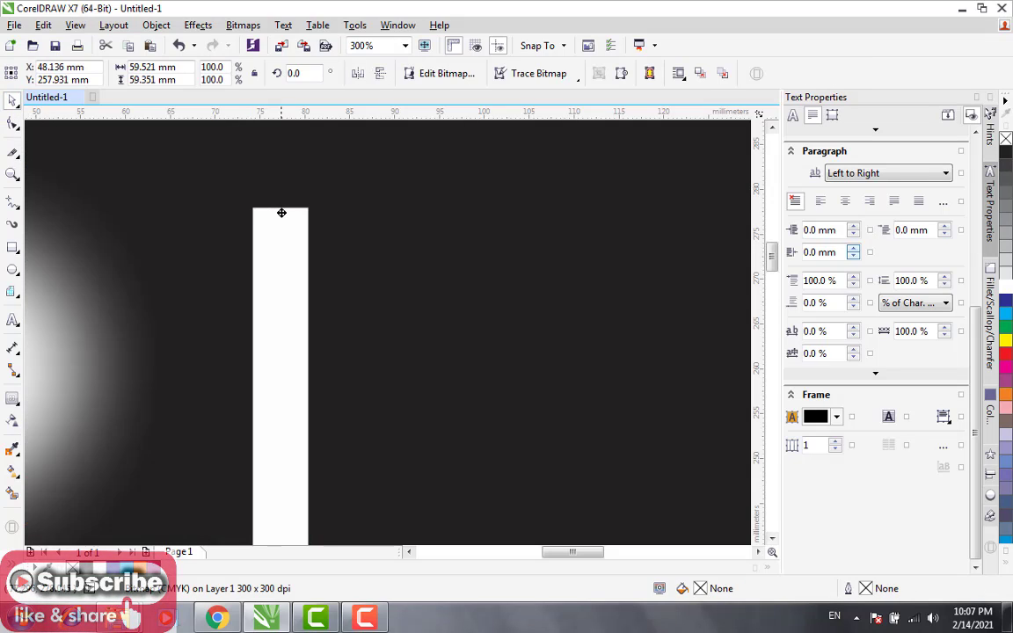
click(291, 250)
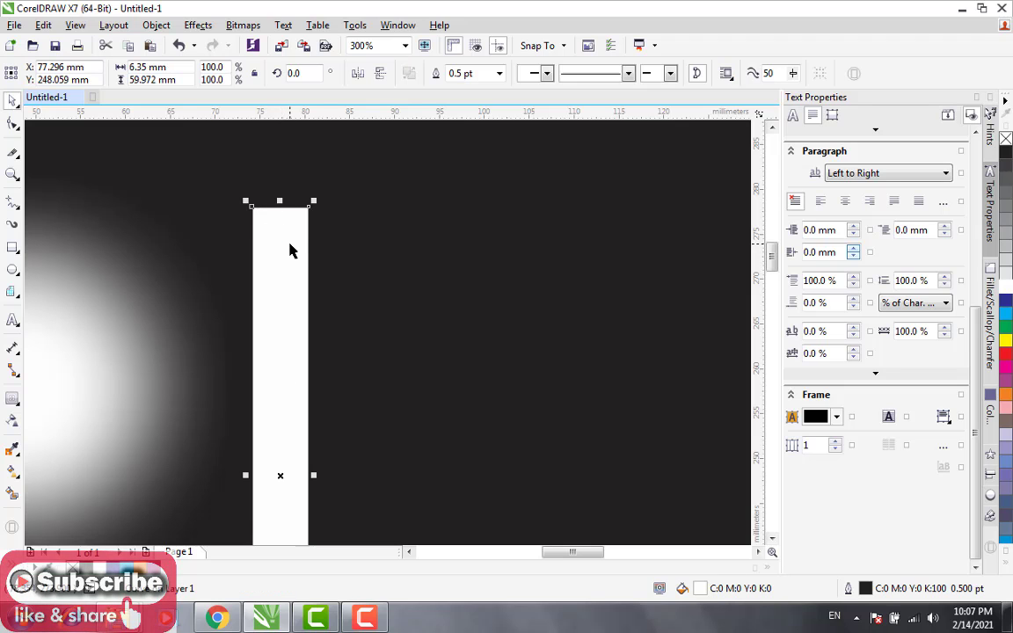
right_click(290, 244)
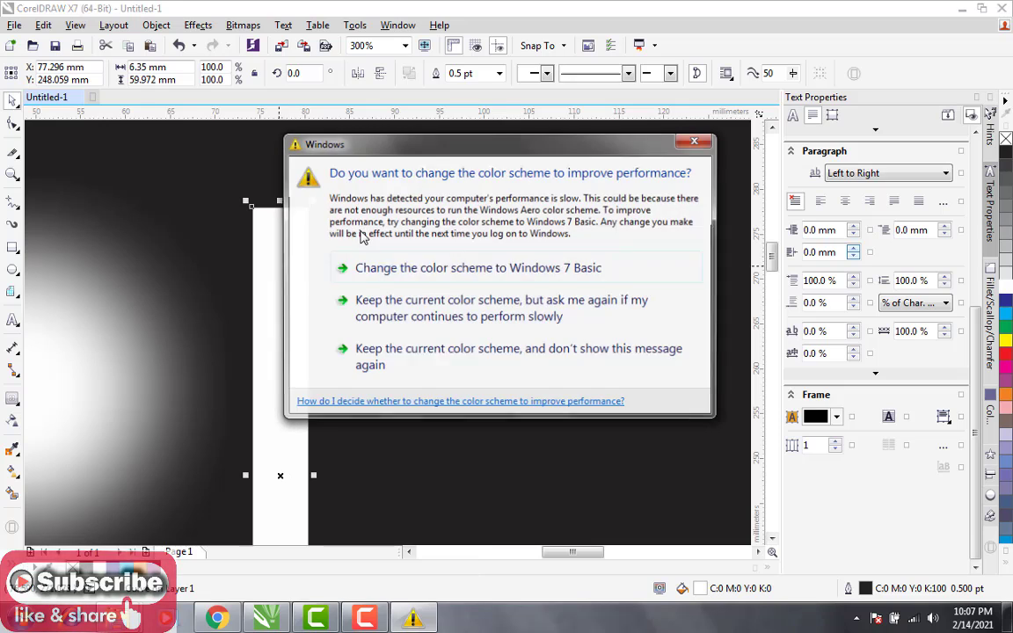
click(707, 142)
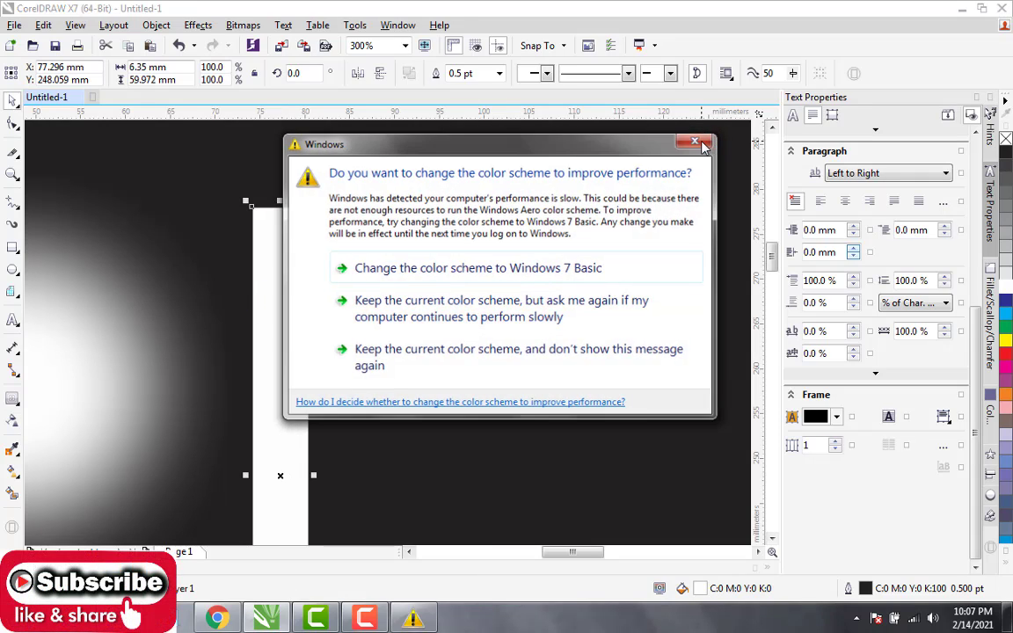
click(299, 265)
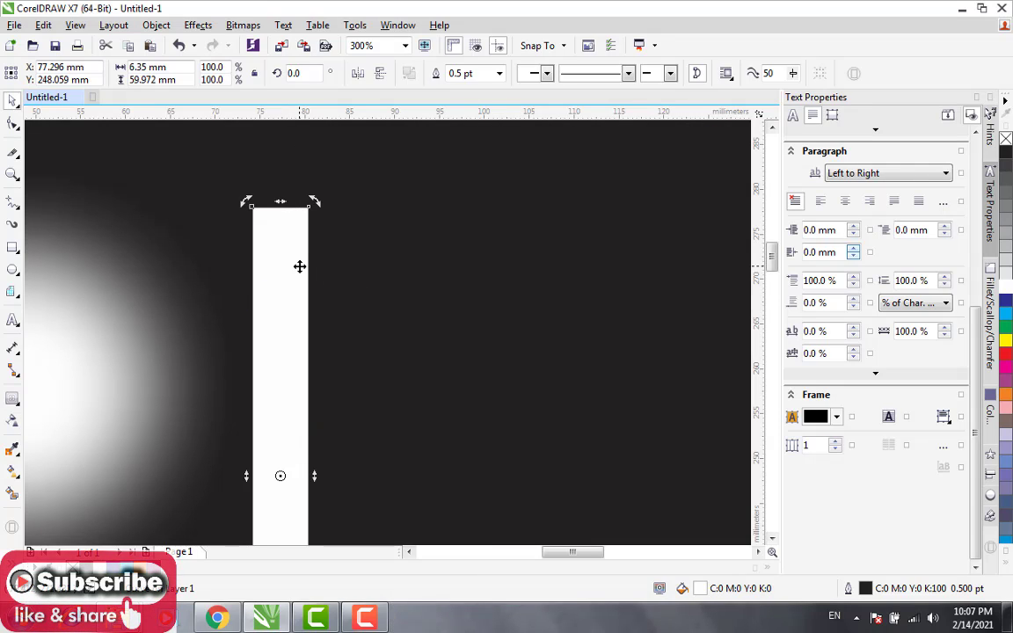
Delete the upper-right corner node of the white bar using the Shape tool with rectangular selection, leaving a tapering spike
right_click(299, 265)
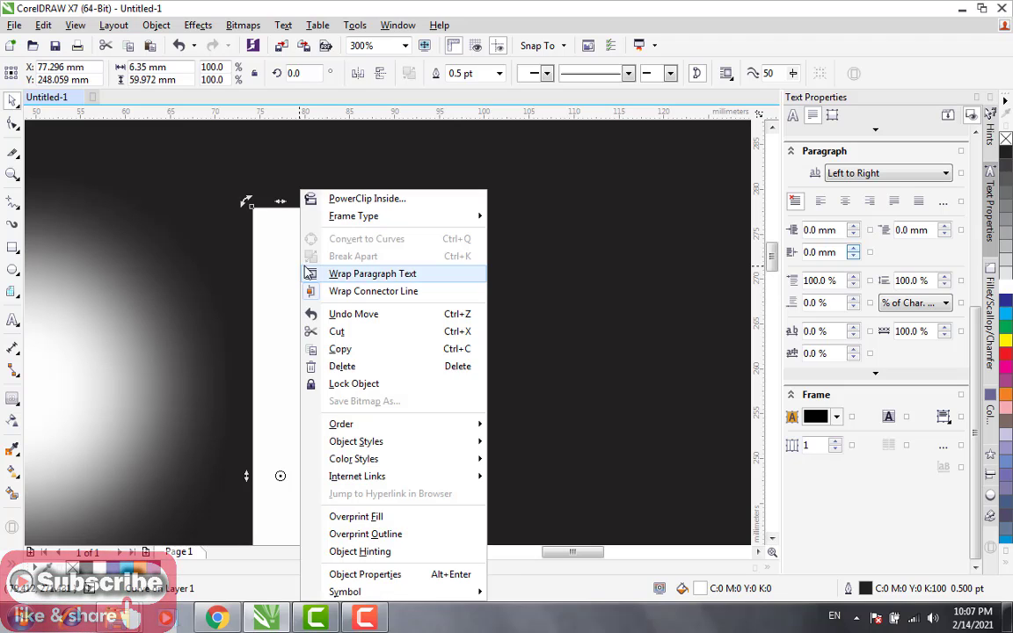
click(13, 126)
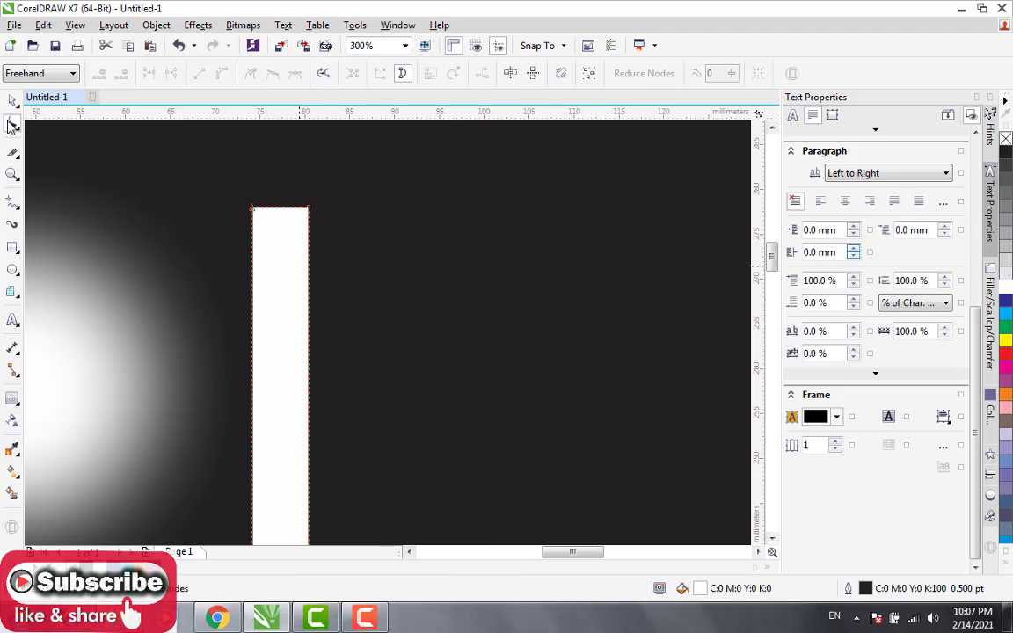
click(308, 208)
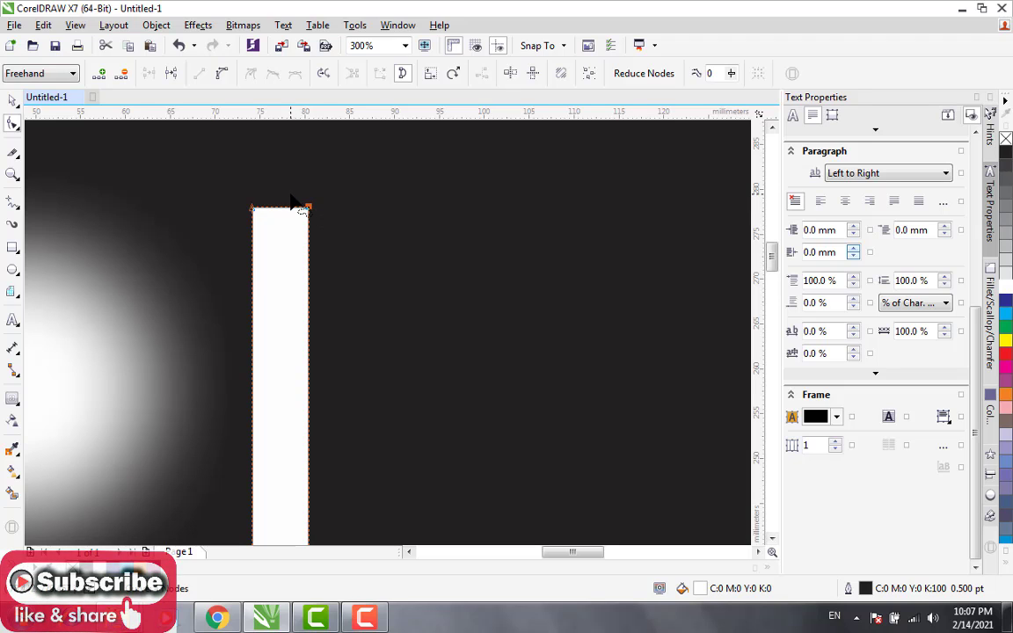
click(72, 75)
click(30, 85)
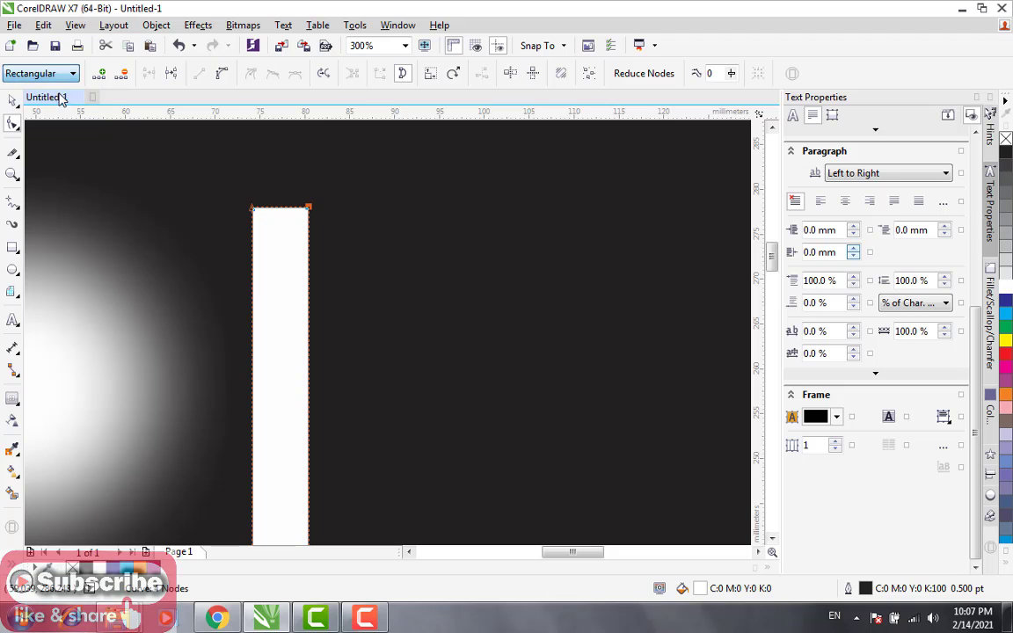
drag(282, 182, 325, 239)
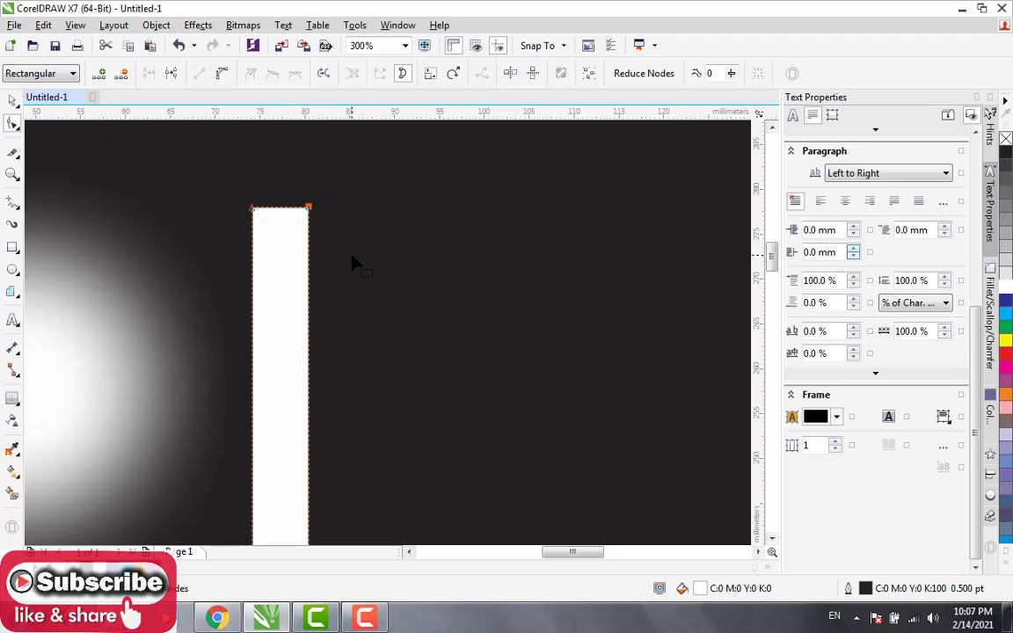
click(122, 73)
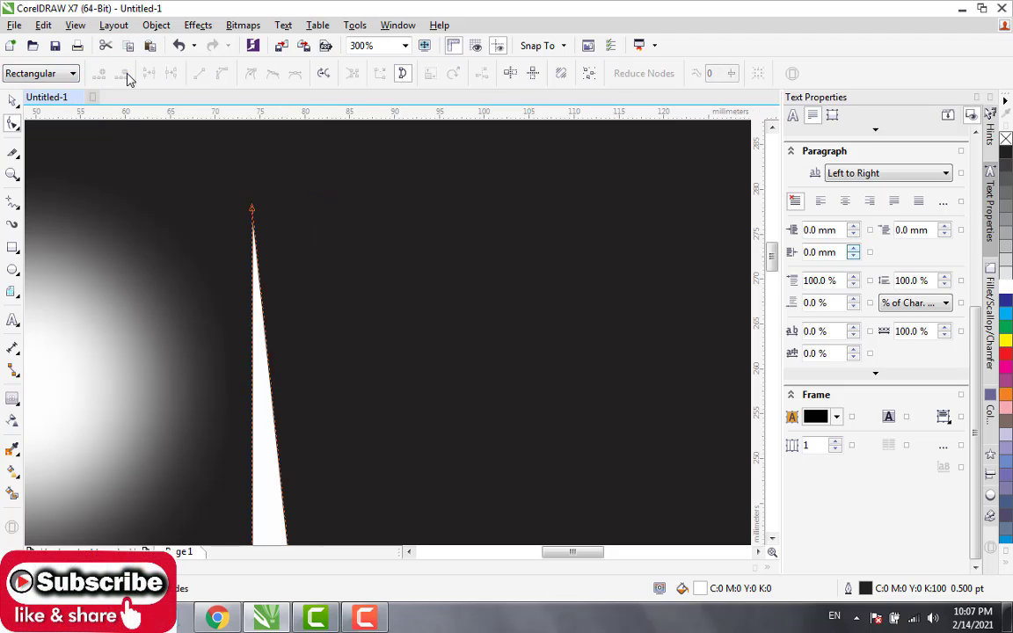
Remove the outline from the black background rectangle and lock the rectangle in place
click(322, 221)
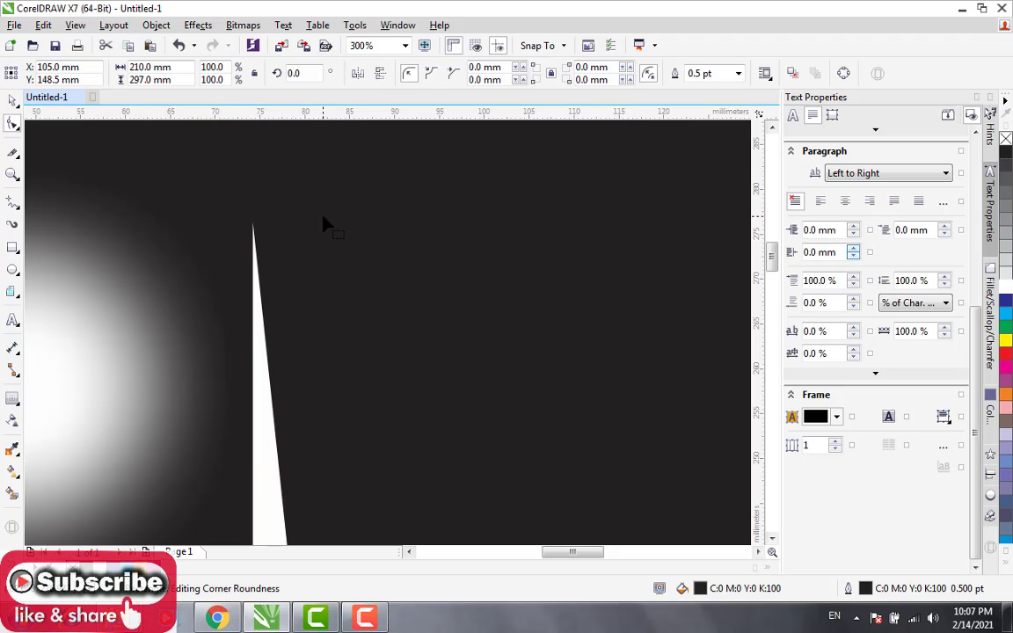
right_click(1005, 140)
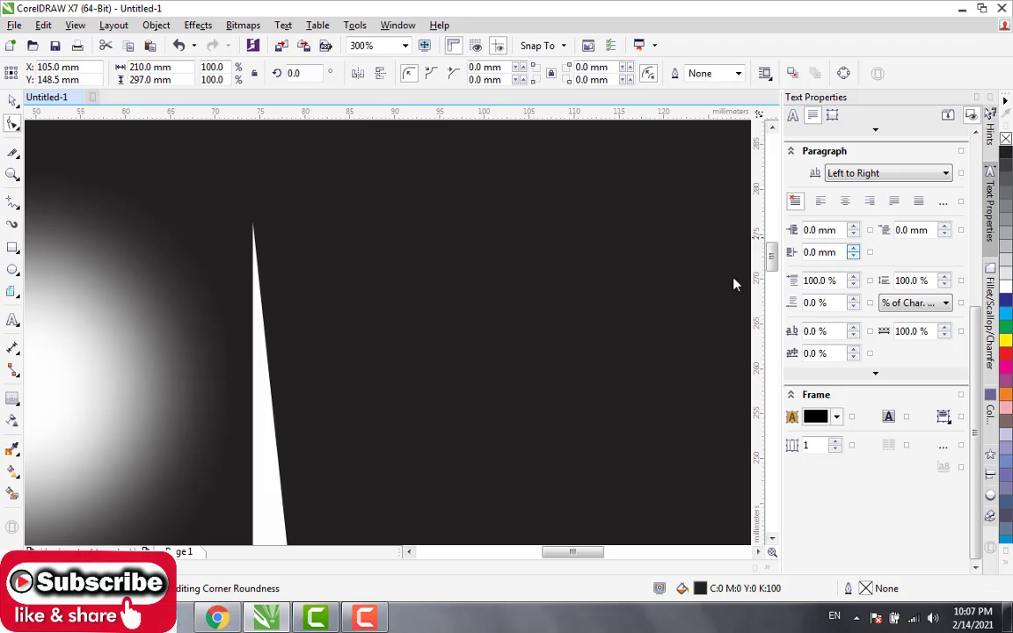
scroll(395, 330, down, 2)
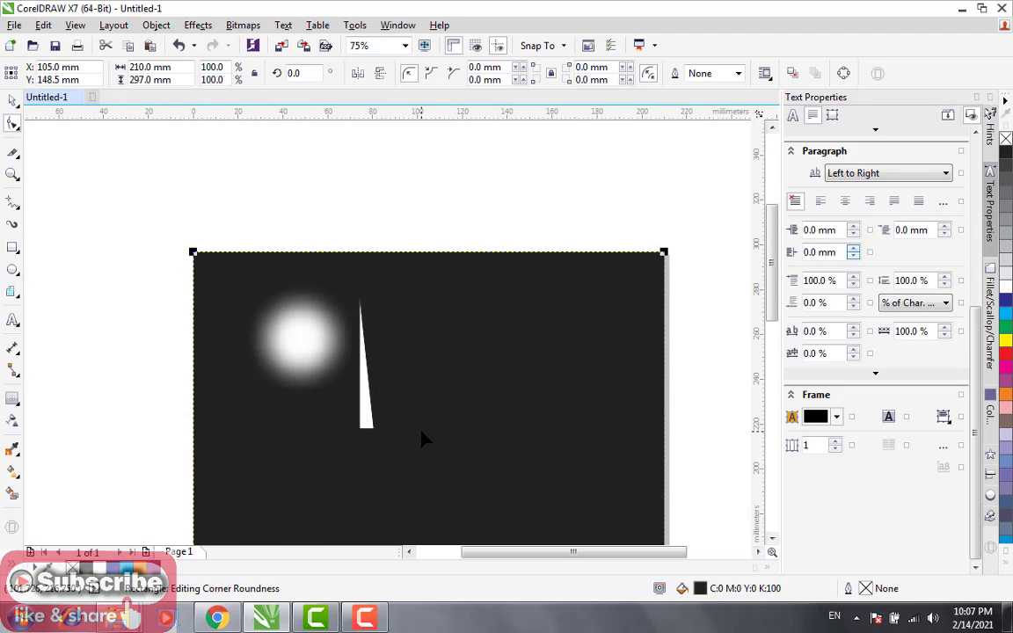
click(16, 102)
scroll(421, 339, down, 2)
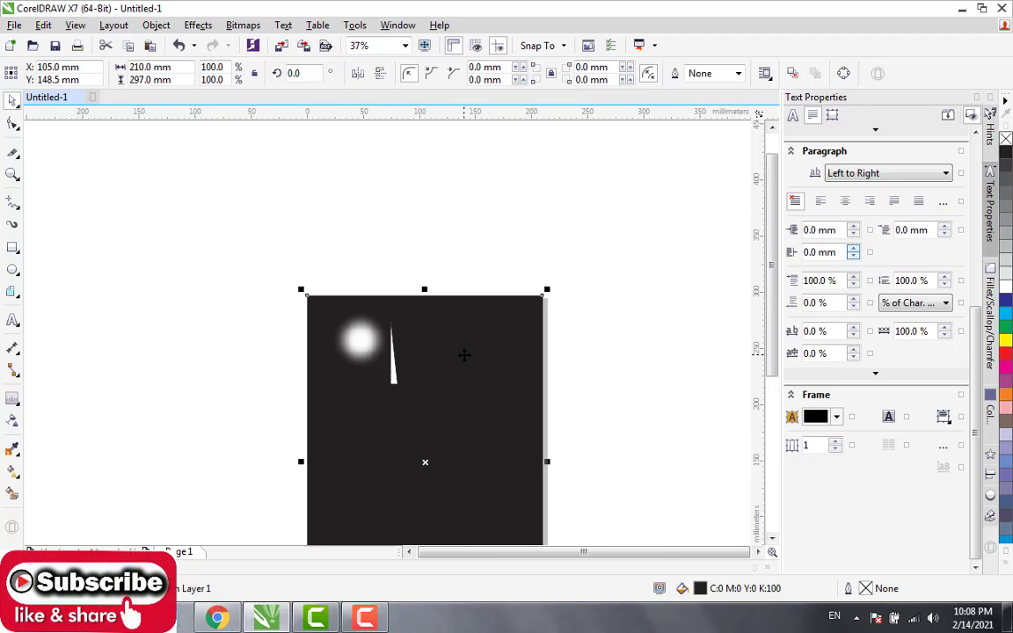
click(462, 353)
right_click(462, 354)
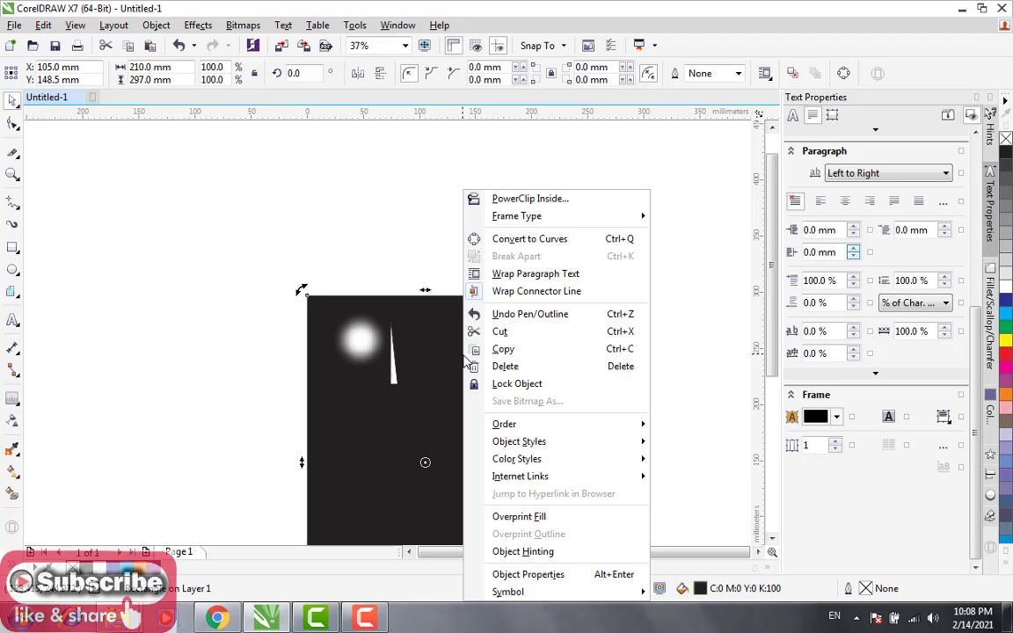
click(519, 384)
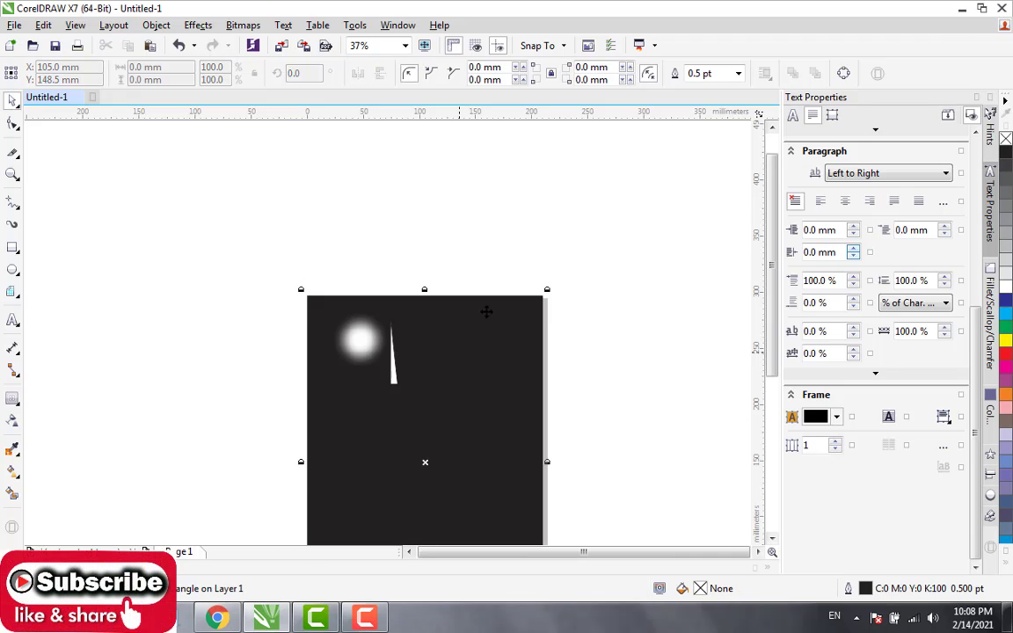
Place a copy of the white spike about 26 mm to its right and mirror it vertically so it points down
click(393, 357)
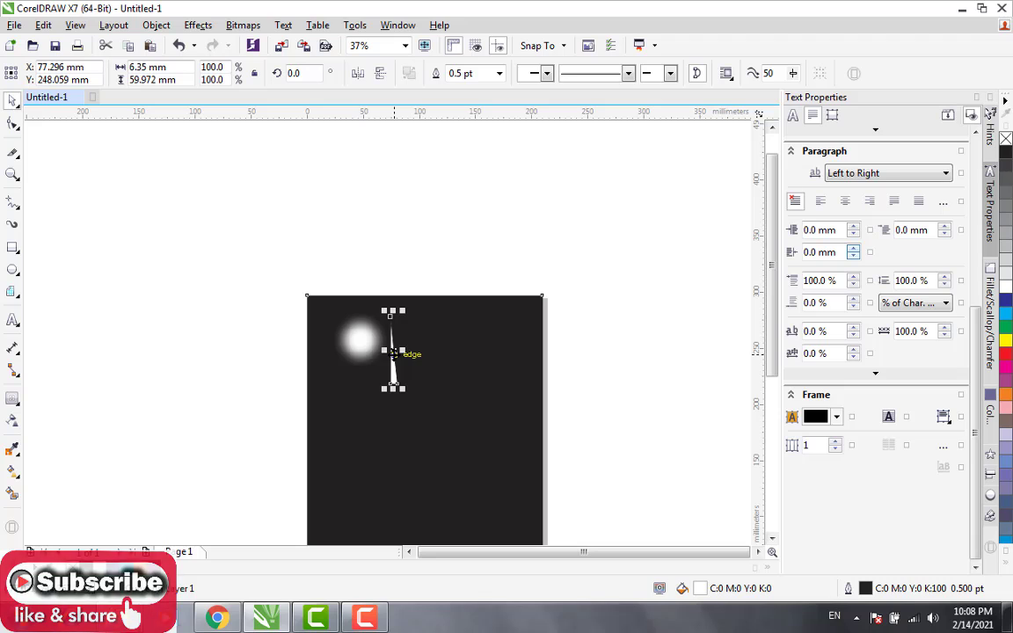
drag(393, 354, 423, 359)
right_click(423, 359)
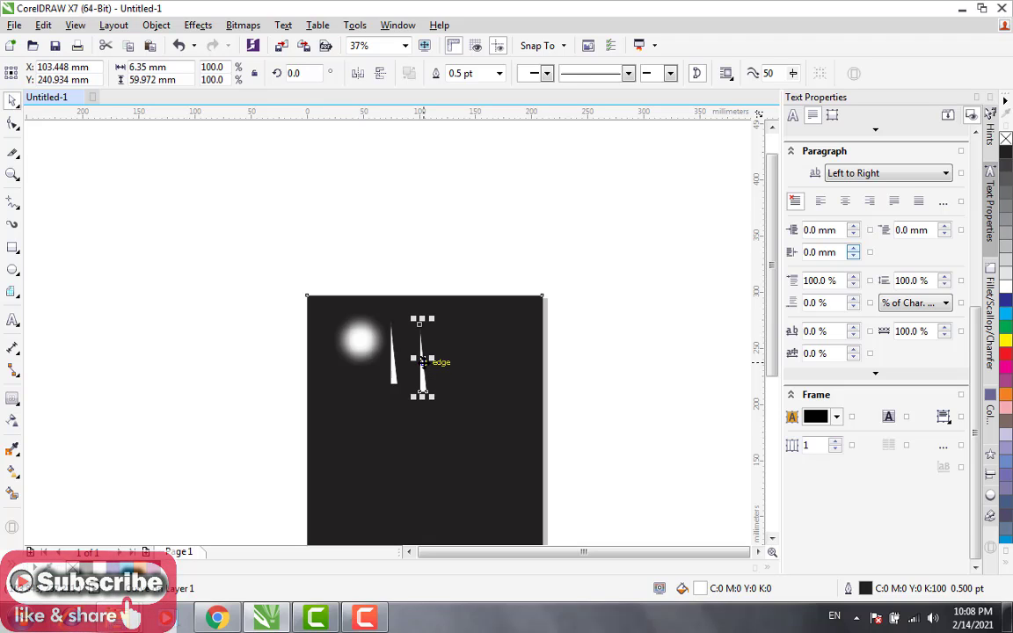
click(423, 359)
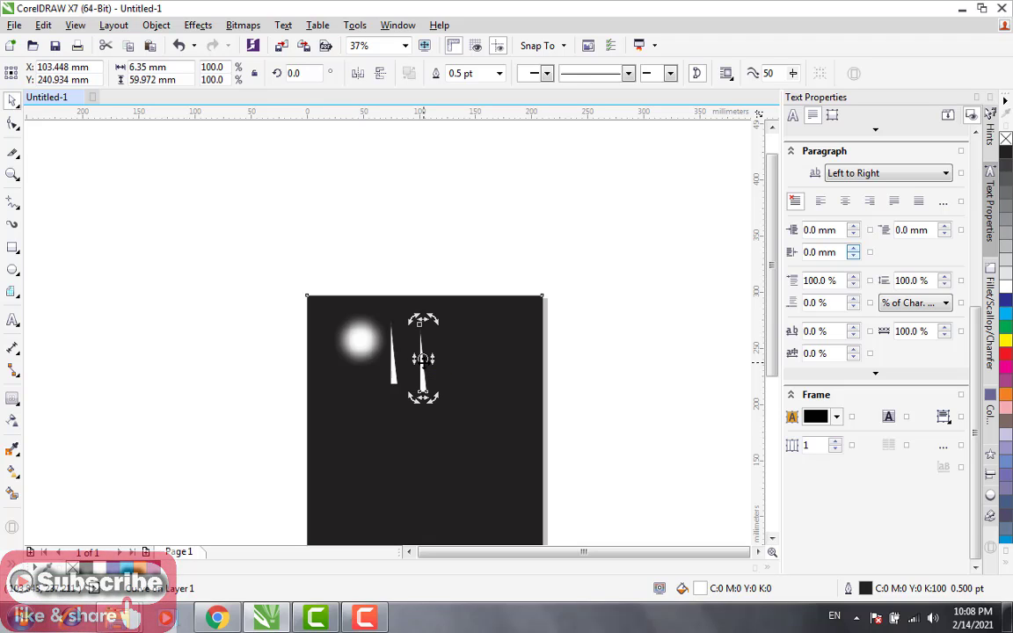
click(381, 75)
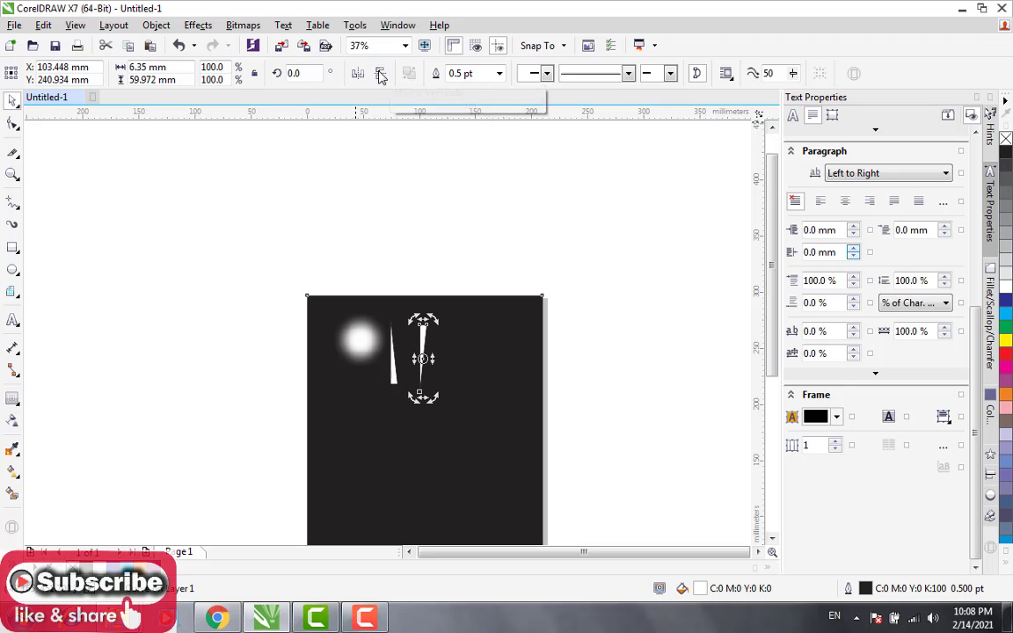
click(357, 74)
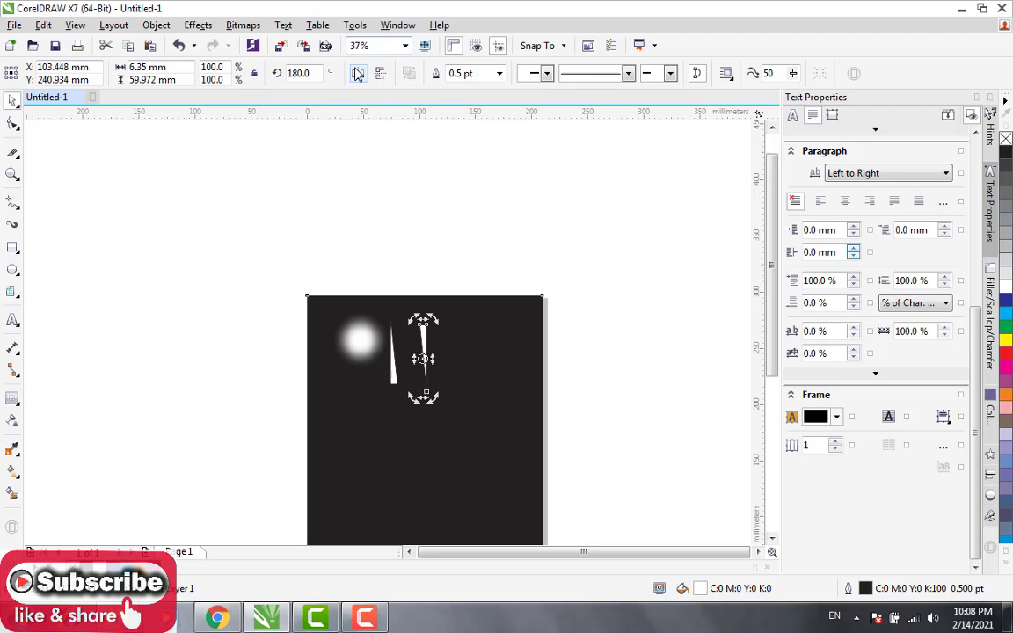
click(357, 74)
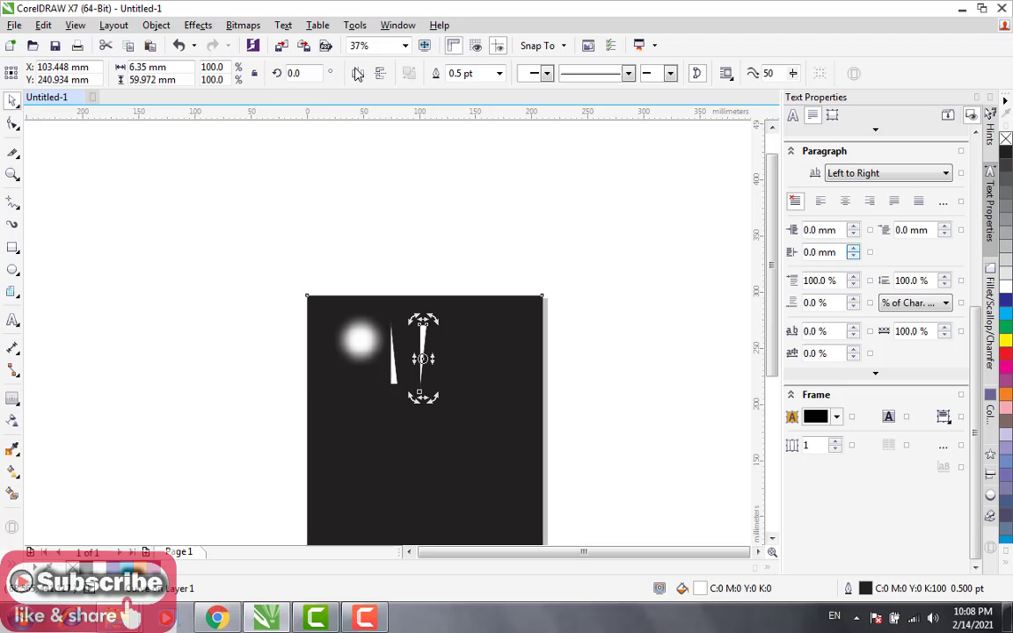
Move the mirrored spike directly below the original one, leaving a small gap between their wide ends
click(440, 339)
click(422, 327)
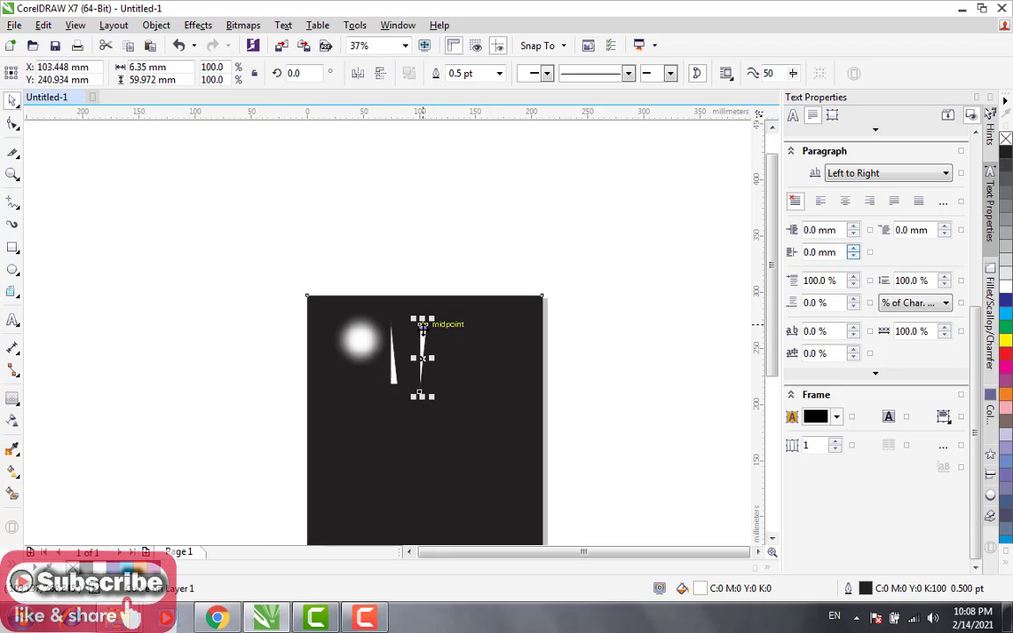
drag(423, 327, 395, 381)
scroll(393, 383, up, 2)
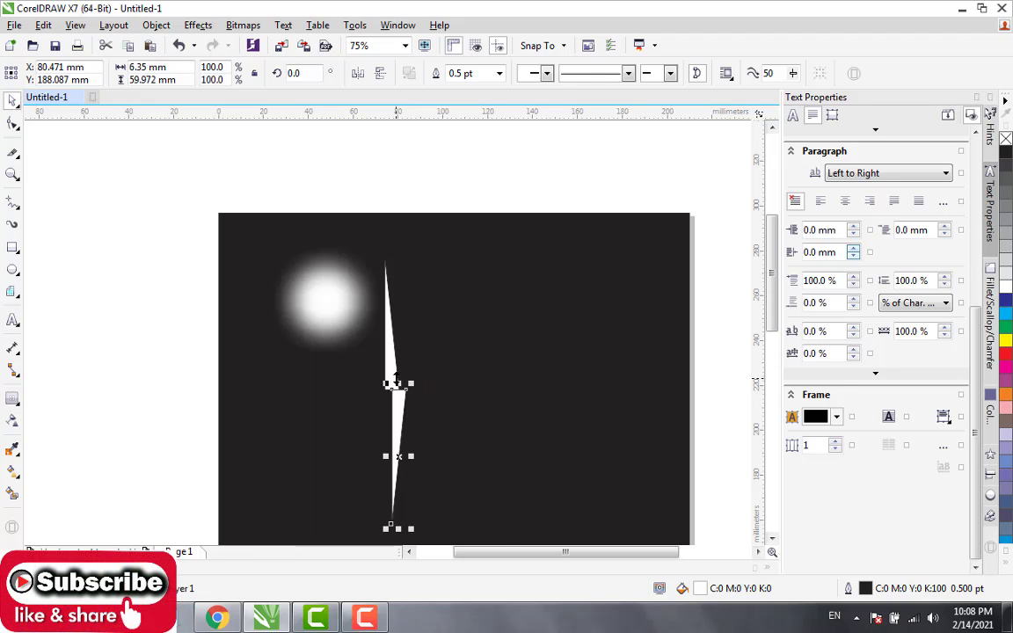
mouse_move(404, 401)
mouse_down()
mouse_move(396, 393)
mouse_move(398, 409)
mouse_up()
scroll(398, 409, up, 2)
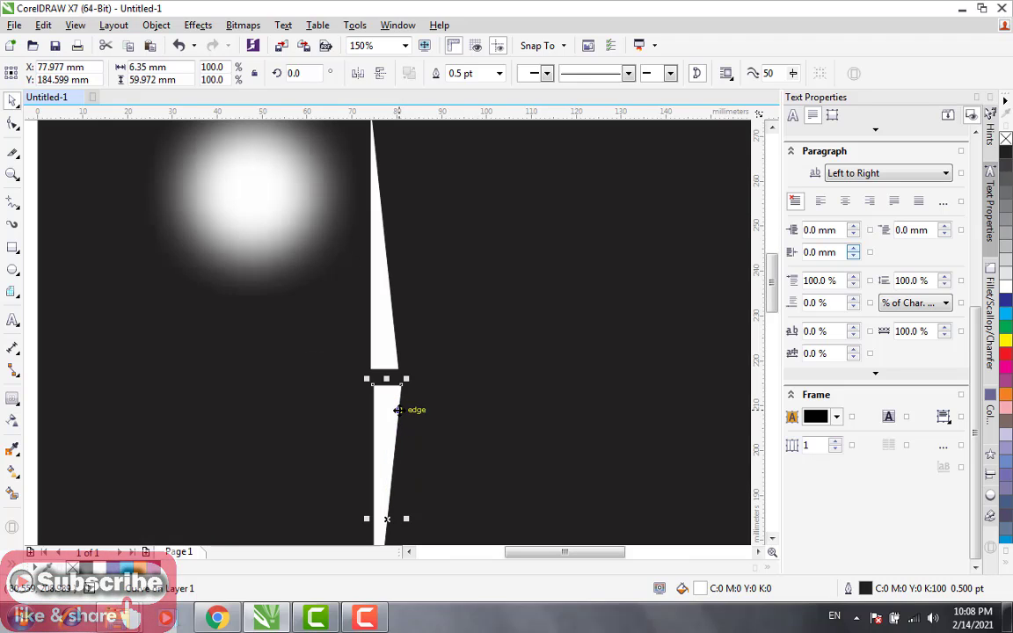
Select both spikes and align their centers horizontally so they share one vertical axis
click(362, 292)
click(394, 332)
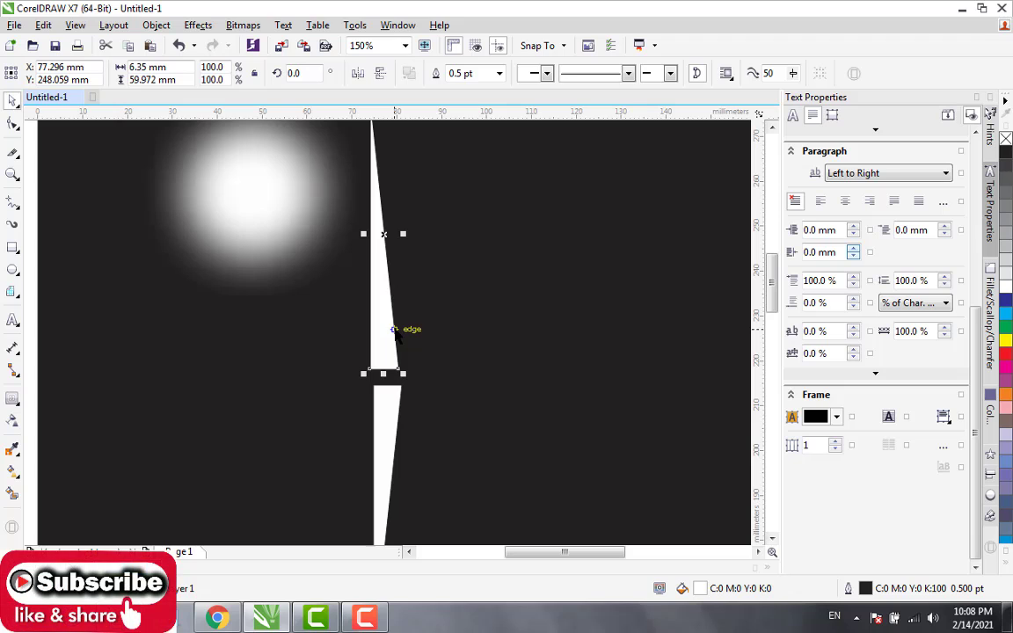
shift+click(390, 433)
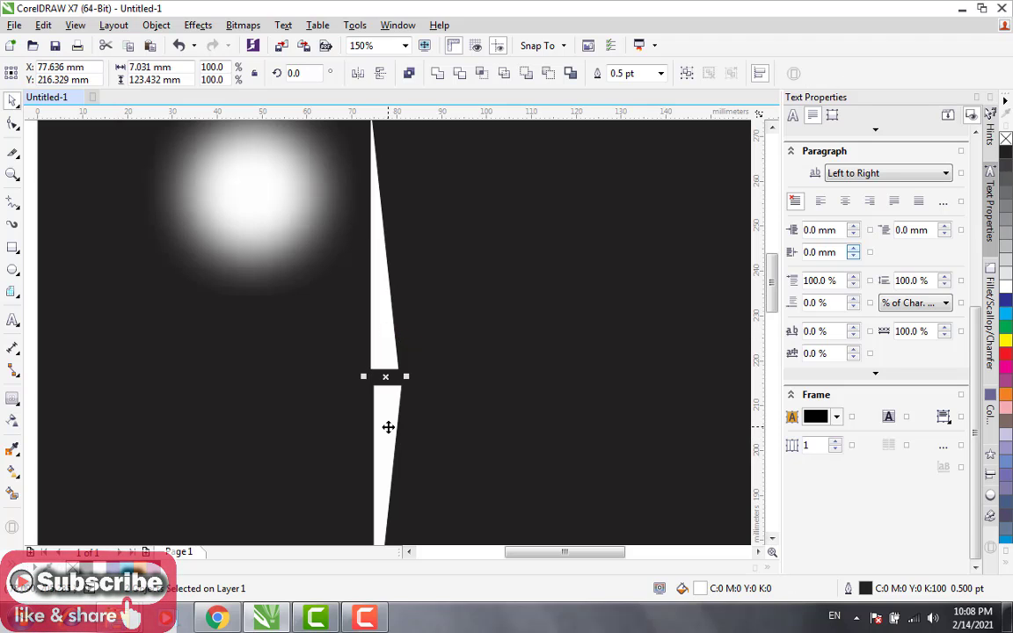
key(c)
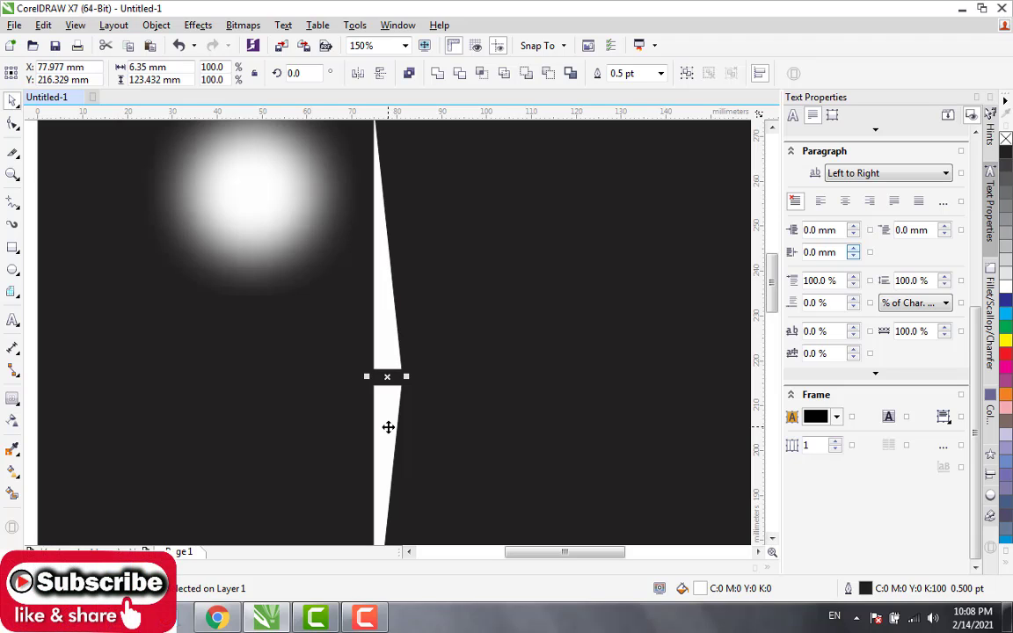
Nudge the lower spike up about 3.7 mm until its wide end meets the base of the upper spike
click(493, 389)
click(394, 411)
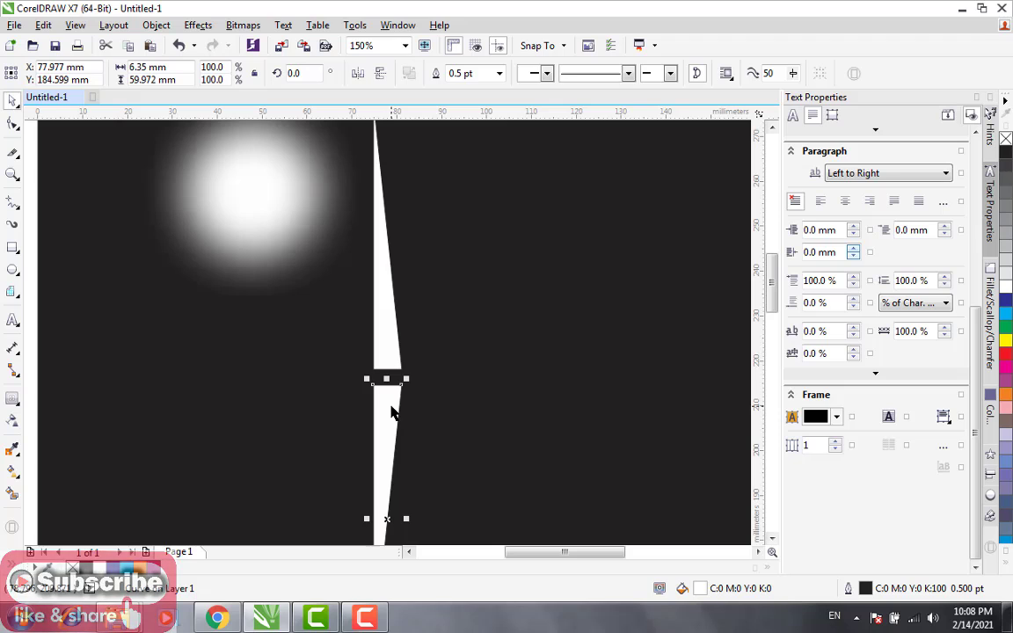
key(Up)
key(Up)
key(Up)
key(Up)
key(Up)
key(Up)
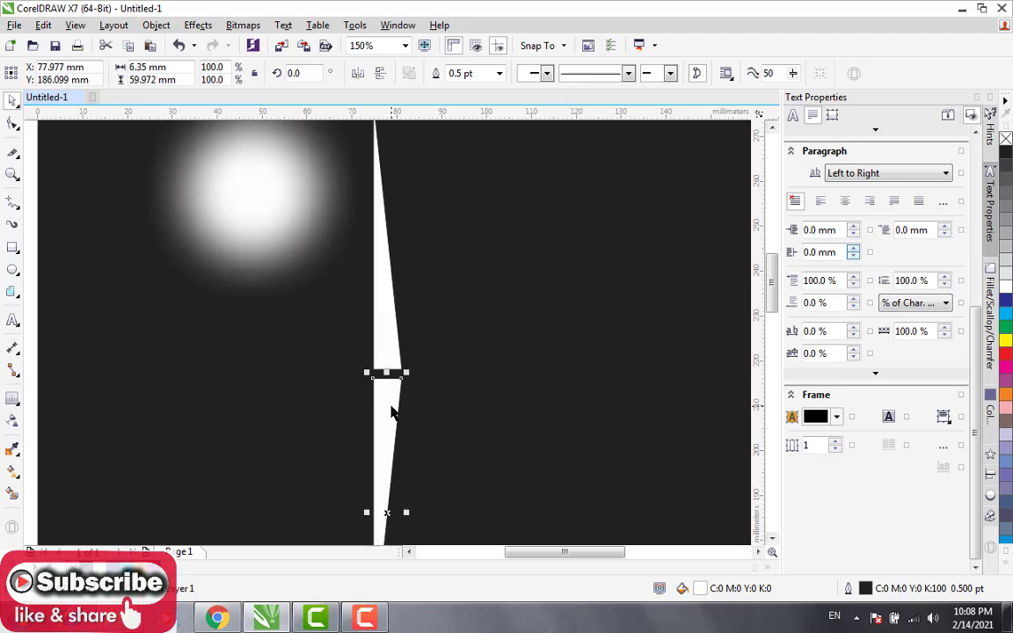
key(Up)
key(Up)
key(Up)
key(Up)
key(Up)
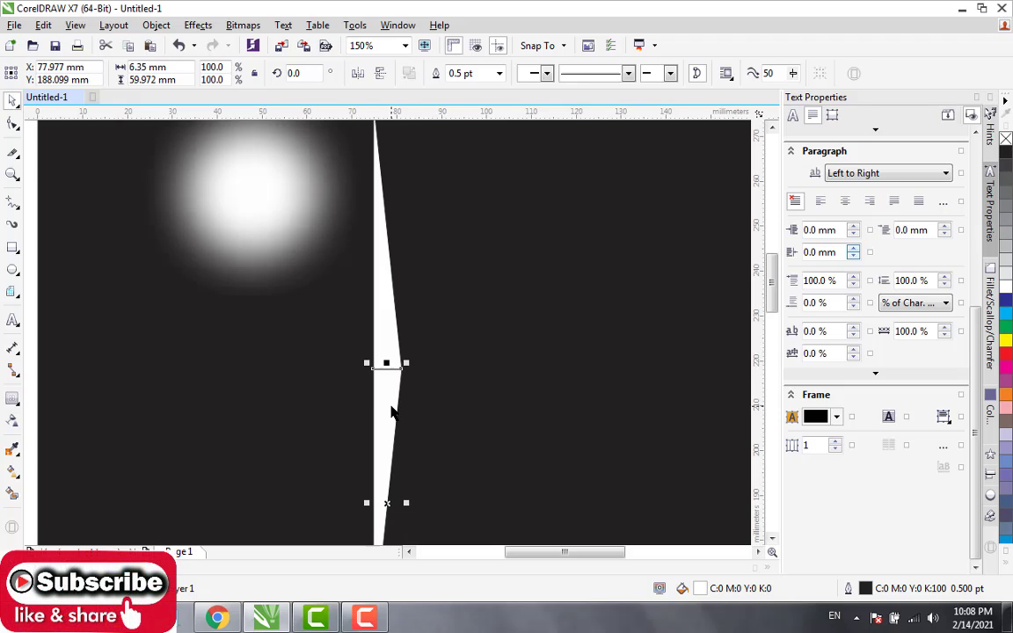
click(502, 388)
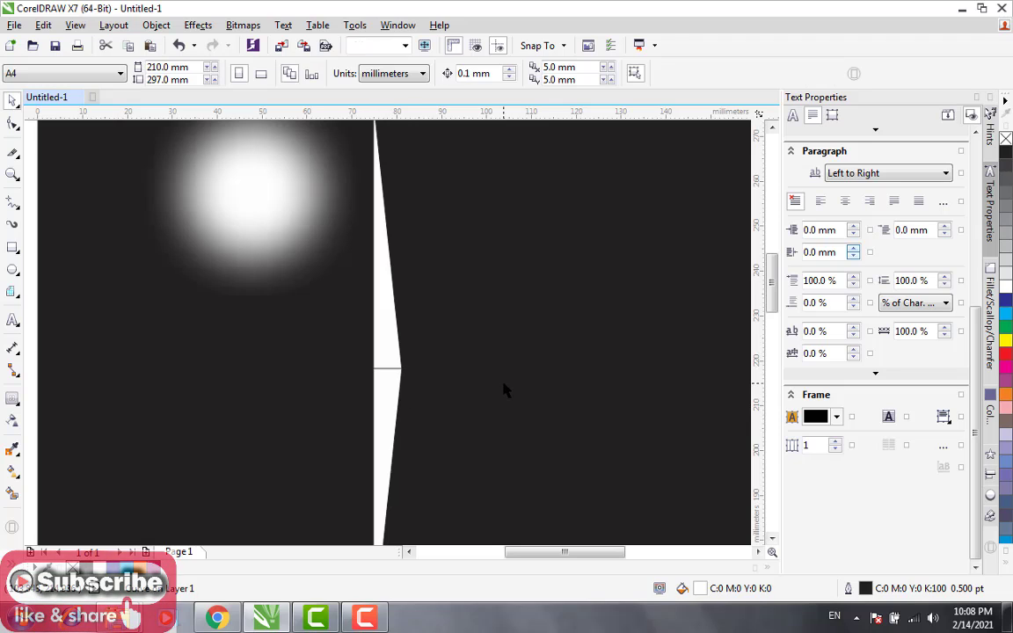
Weld the upper and lower spikes into a single curve and deselect it
click(380, 405)
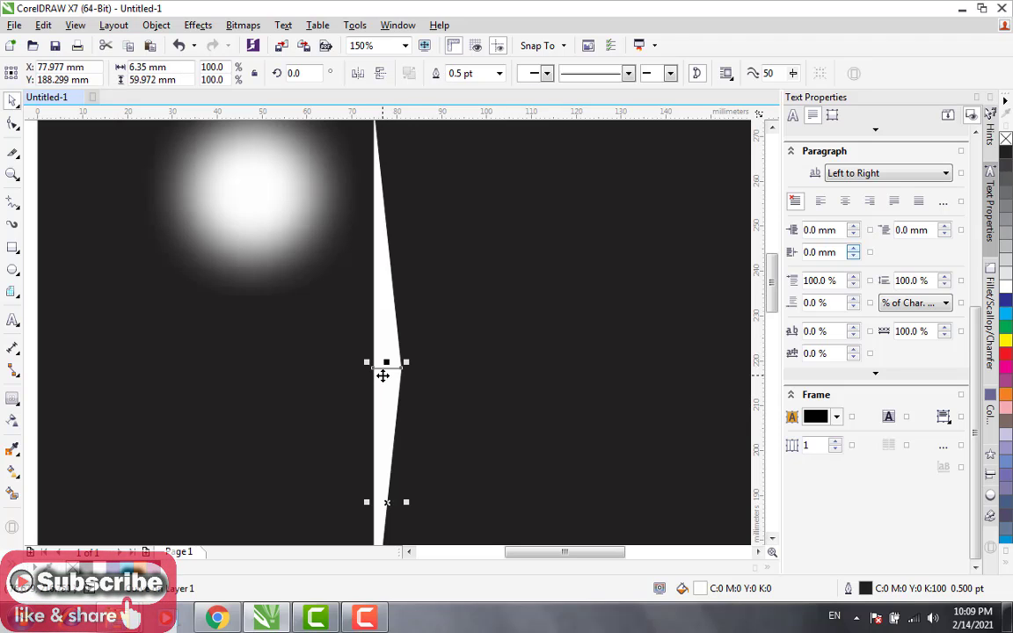
shift+click(387, 338)
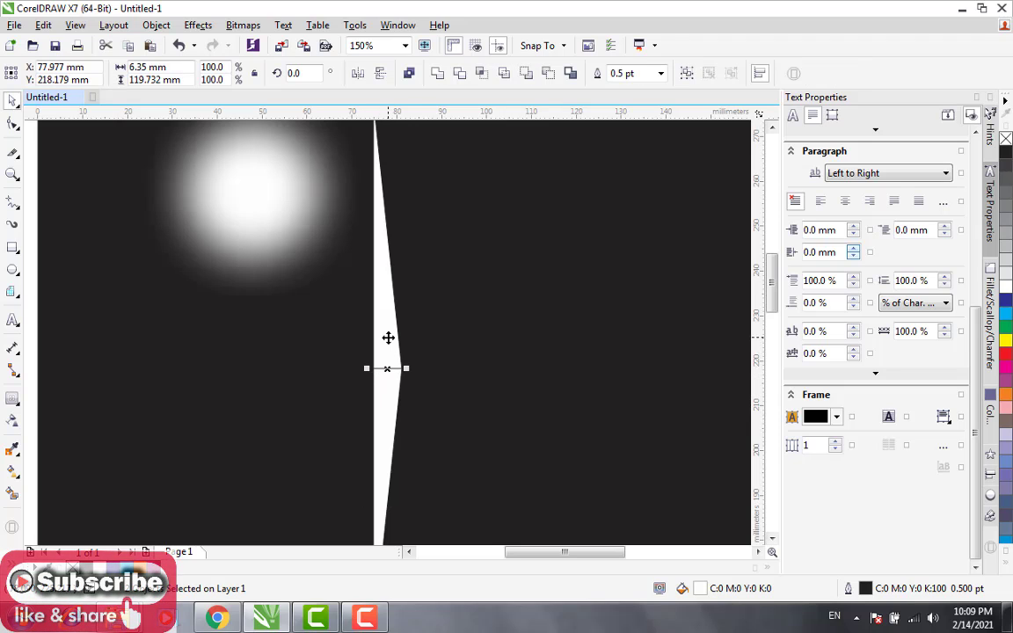
click(438, 78)
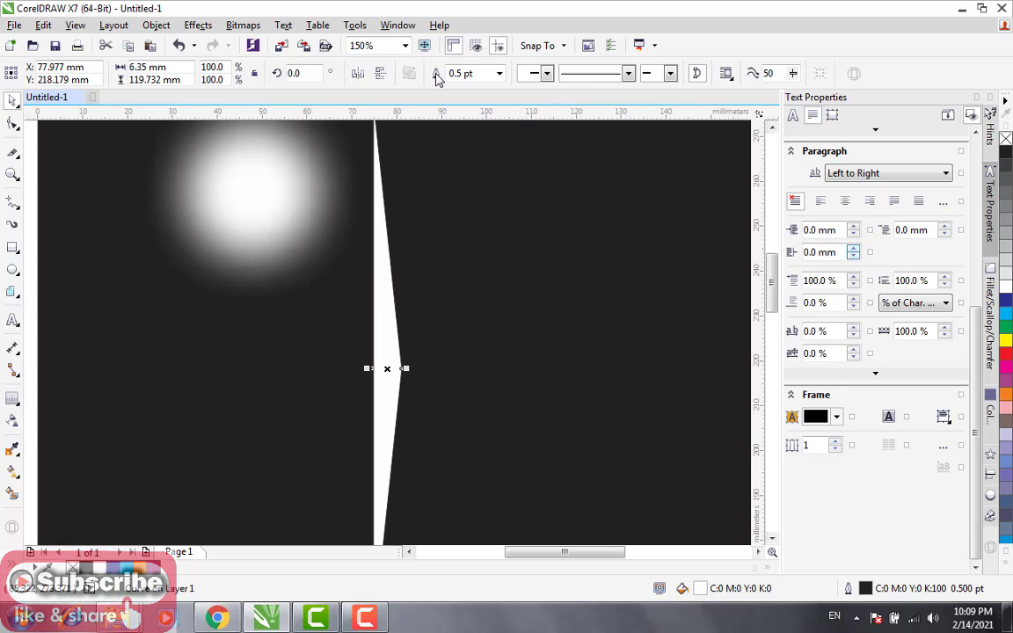
key(Escape)
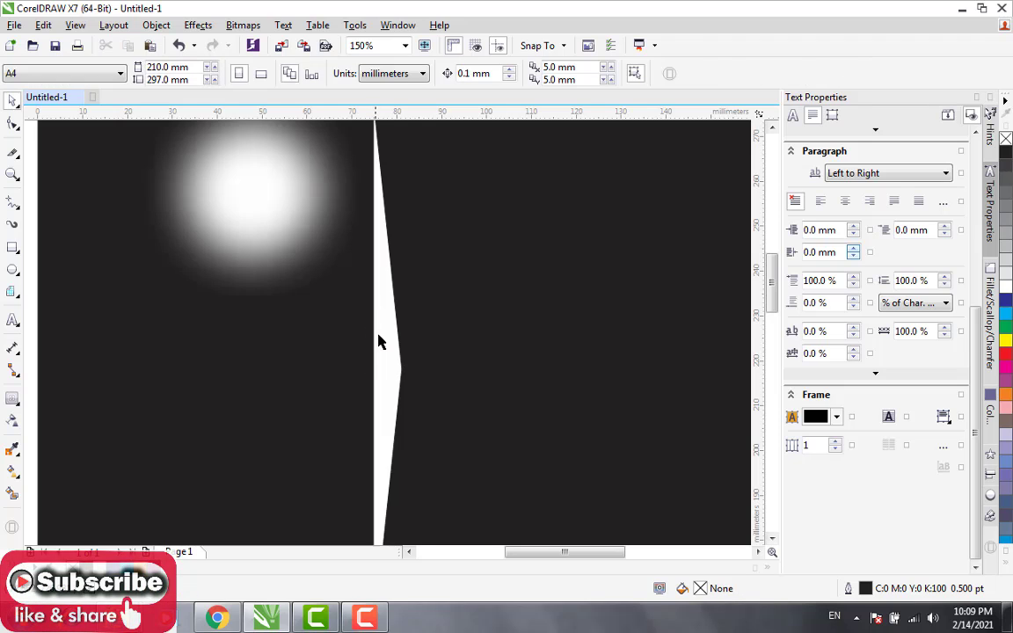
Rotate a copy of the welded spike about its center to roughly 270.9 degrees, forming a four-pointed star with the original
click(379, 341)
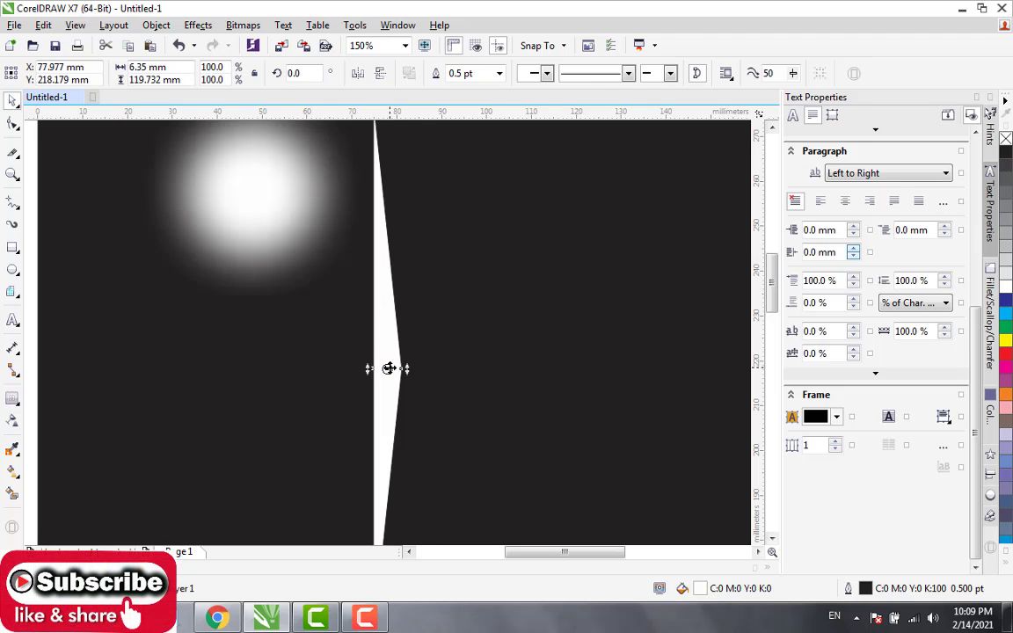
scroll(389, 368, down, 2)
click(388, 367)
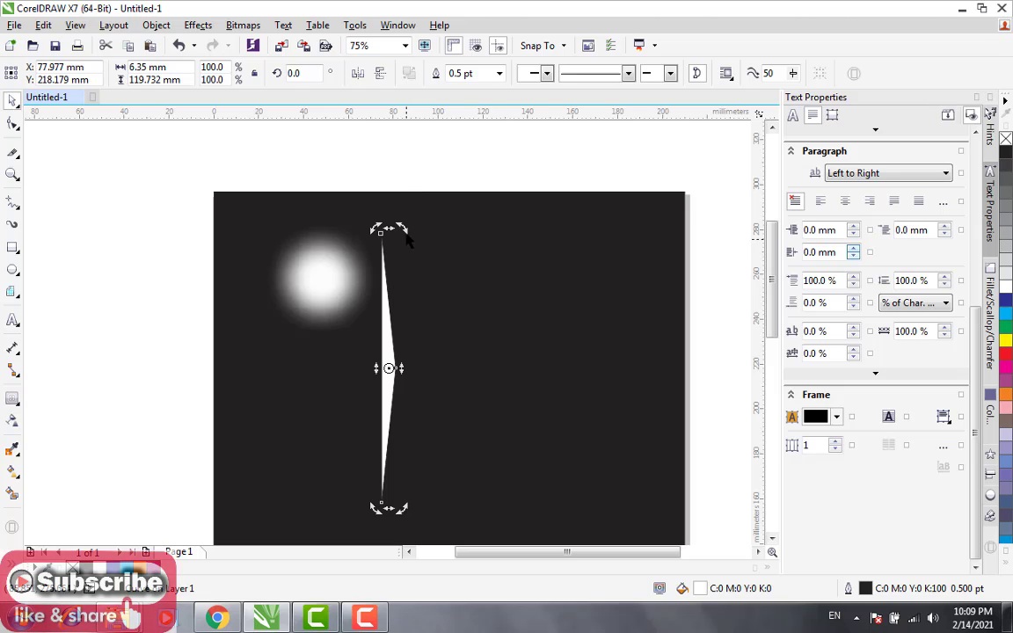
drag(404, 230, 496, 381)
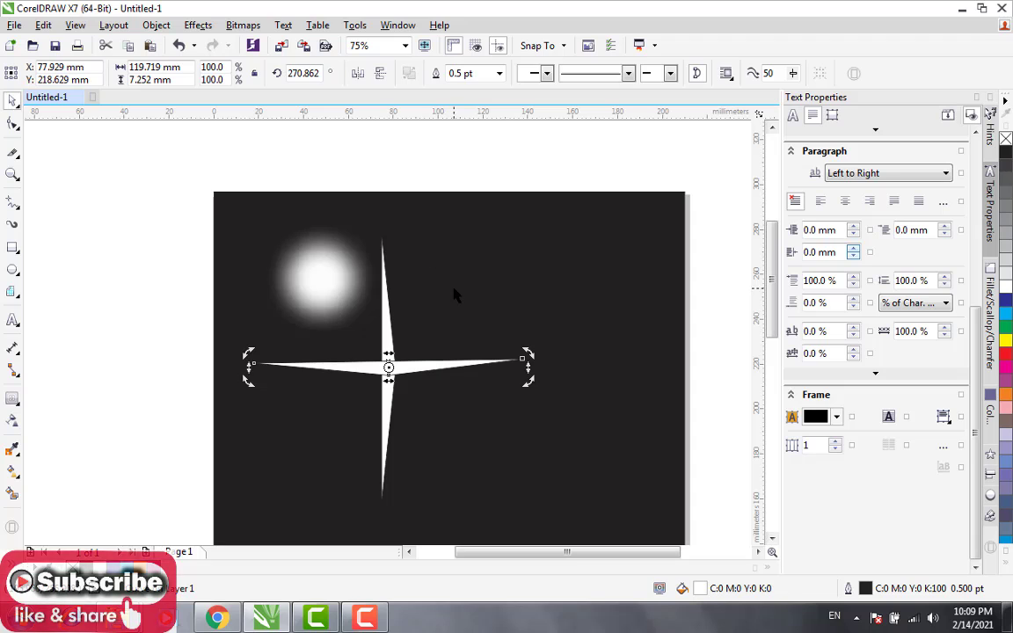
Group the vertical and horizontal spikes into one four-pointed star and deselect it
click(407, 317)
click(392, 325)
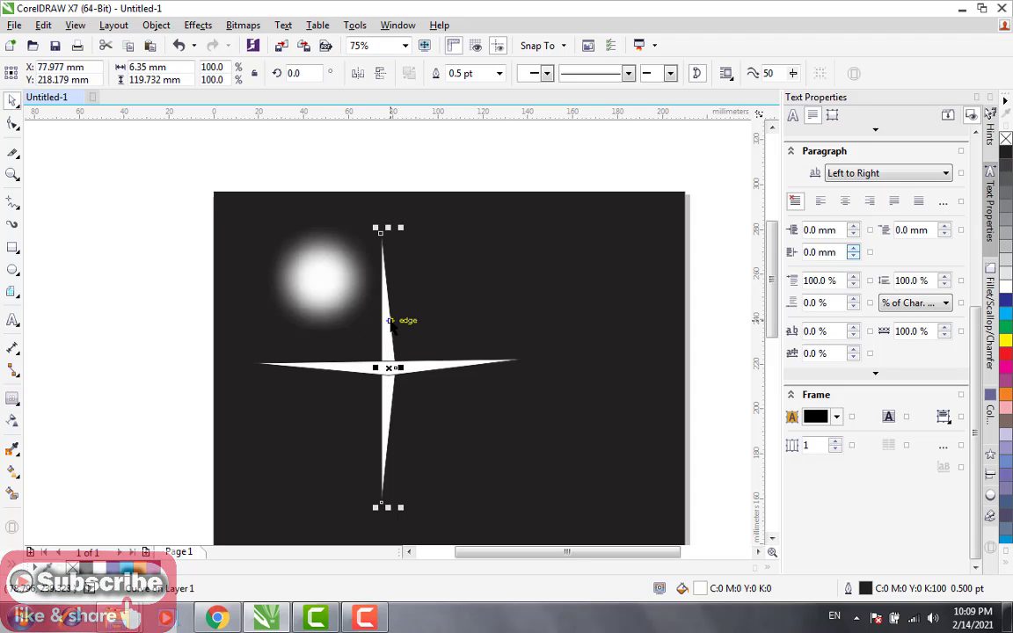
click(390, 322)
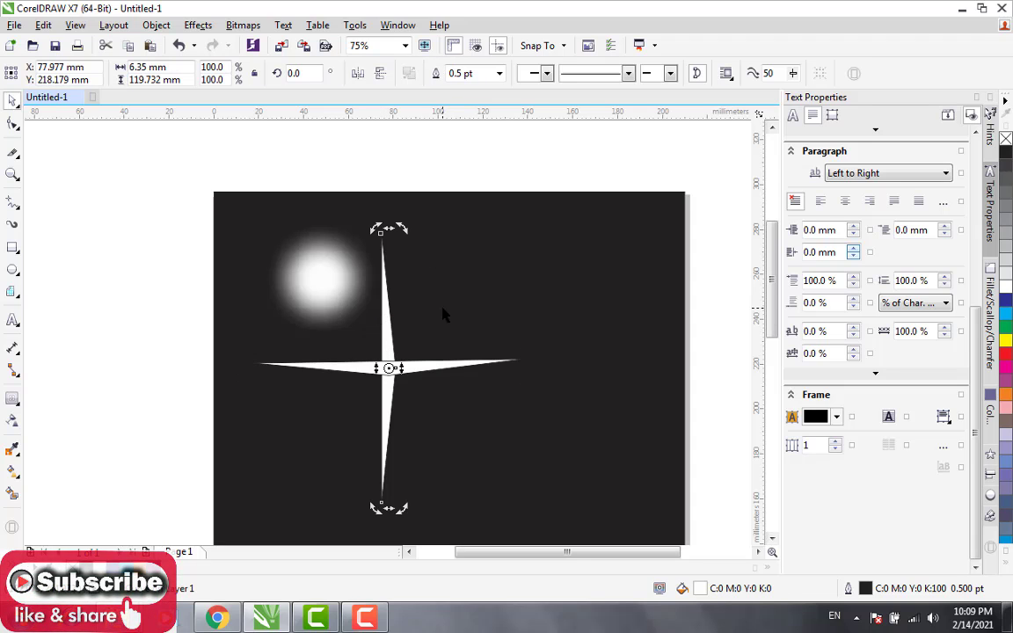
click(410, 312)
click(387, 324)
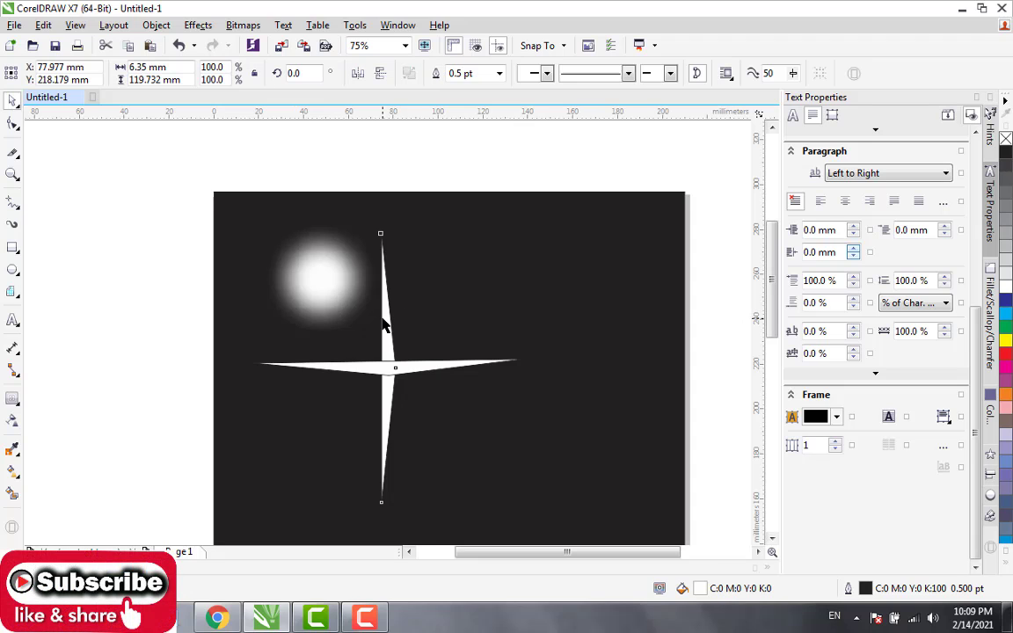
shift+click(441, 371)
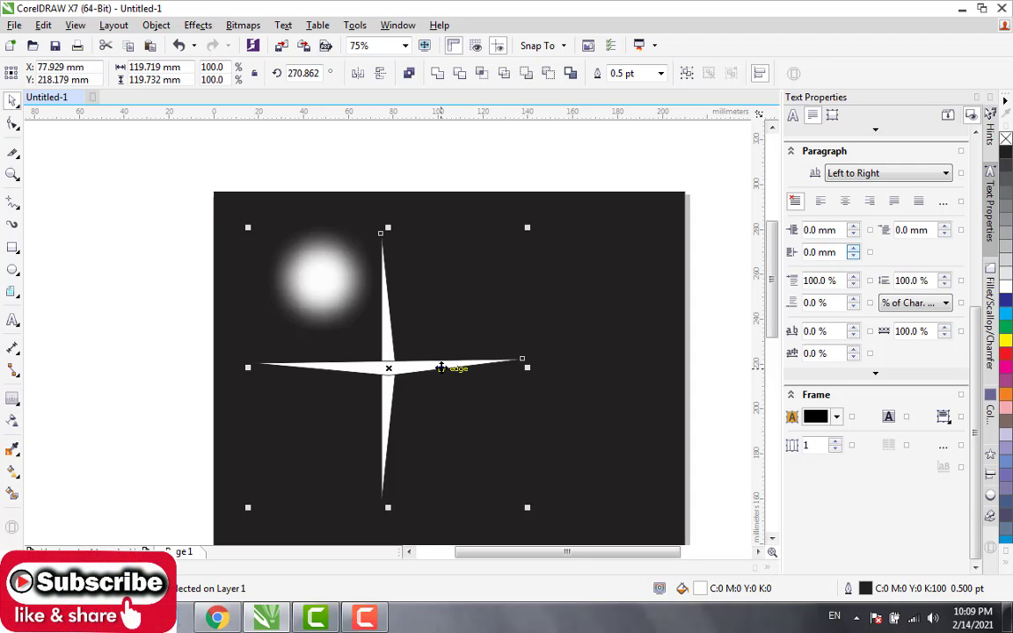
click(492, 488)
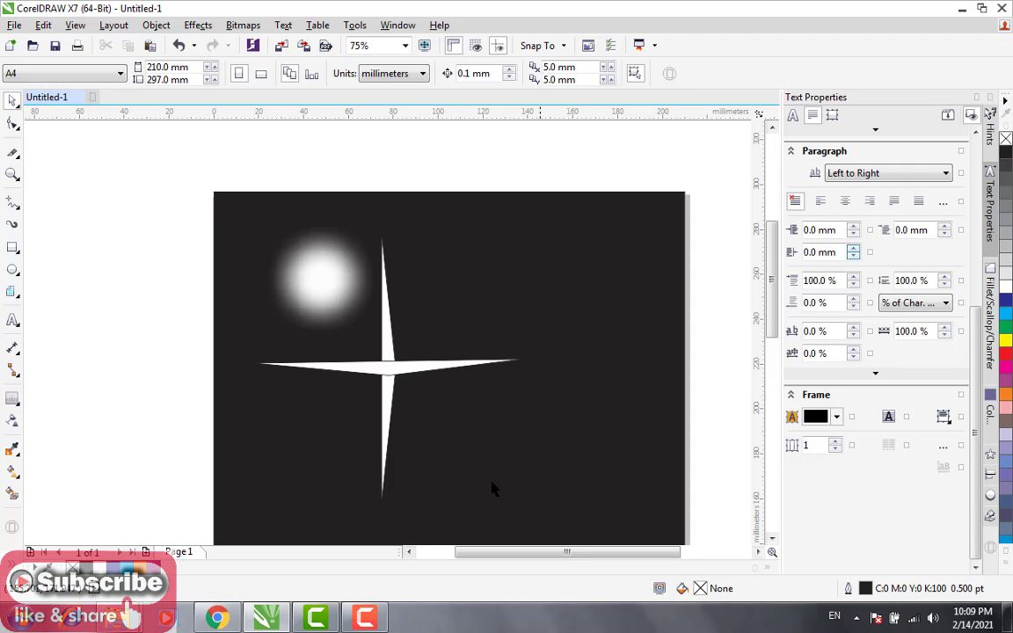
Scale the four-pointed star proportionally to 41%, about 49 mm across, and place it over the blurred white glow
click(381, 379)
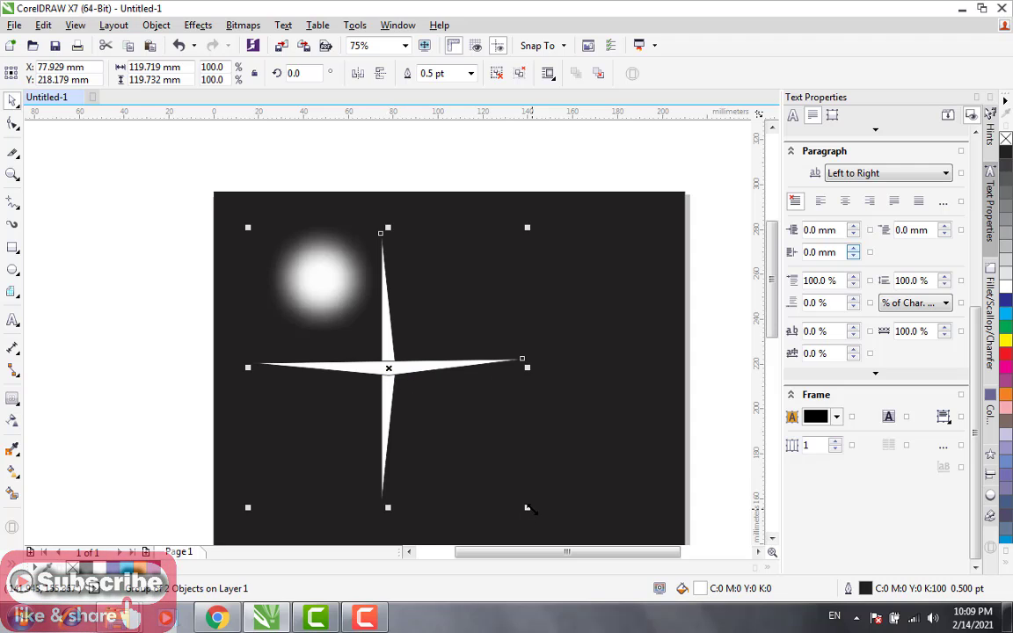
drag(528, 508, 369, 350)
drag(314, 291, 311, 280)
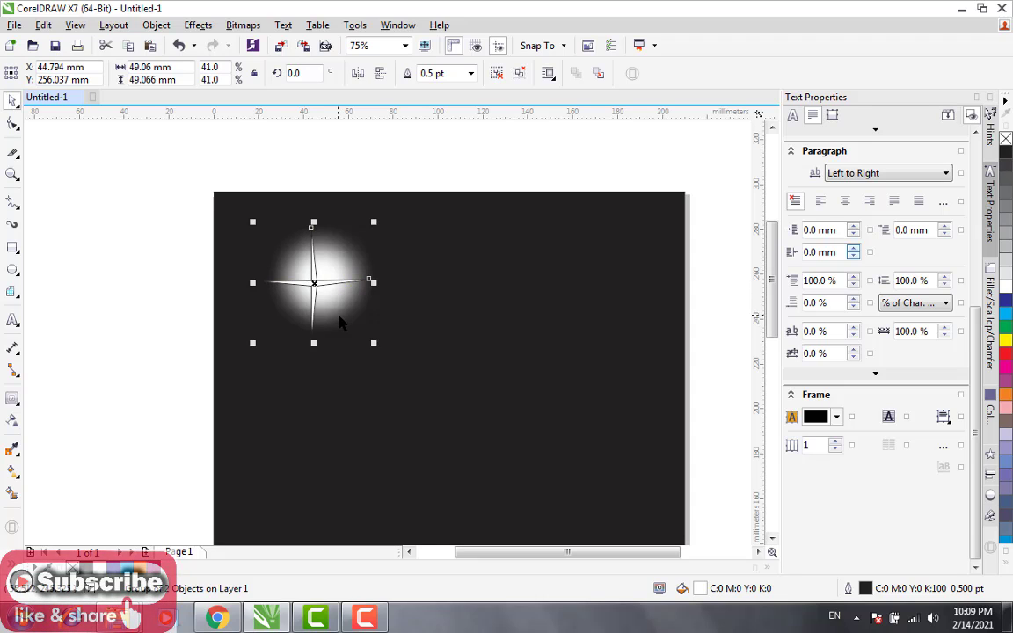
key(Escape)
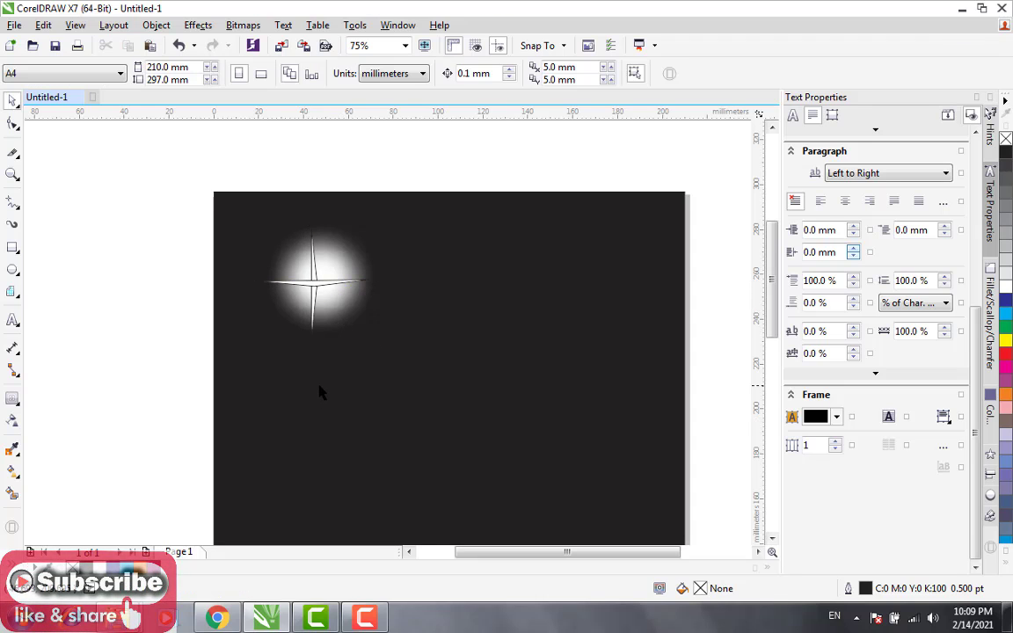
scroll(320, 371, up, 5)
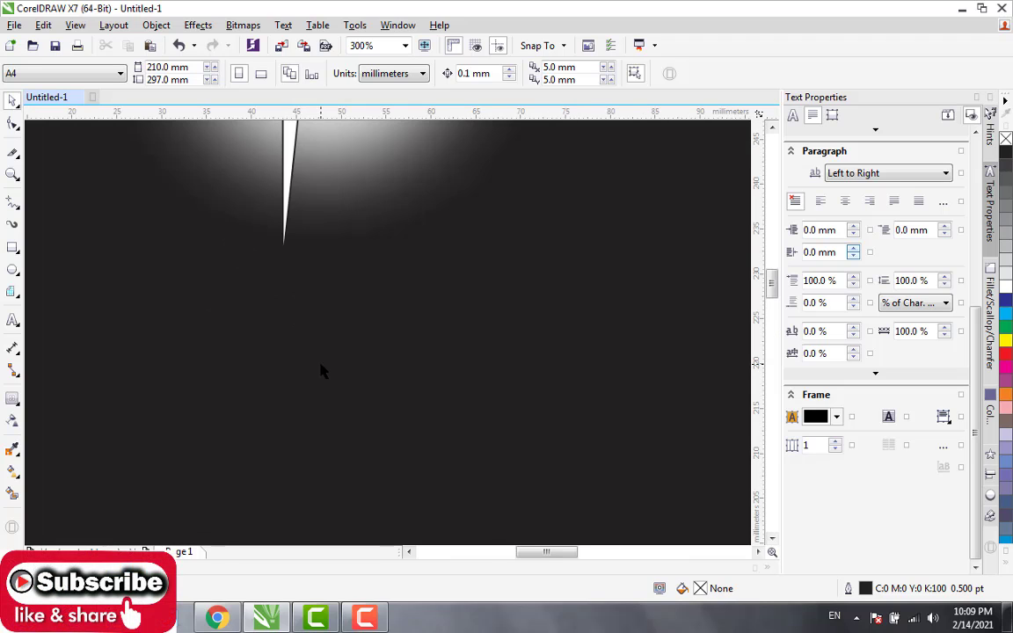
scroll(321, 371, down, 5)
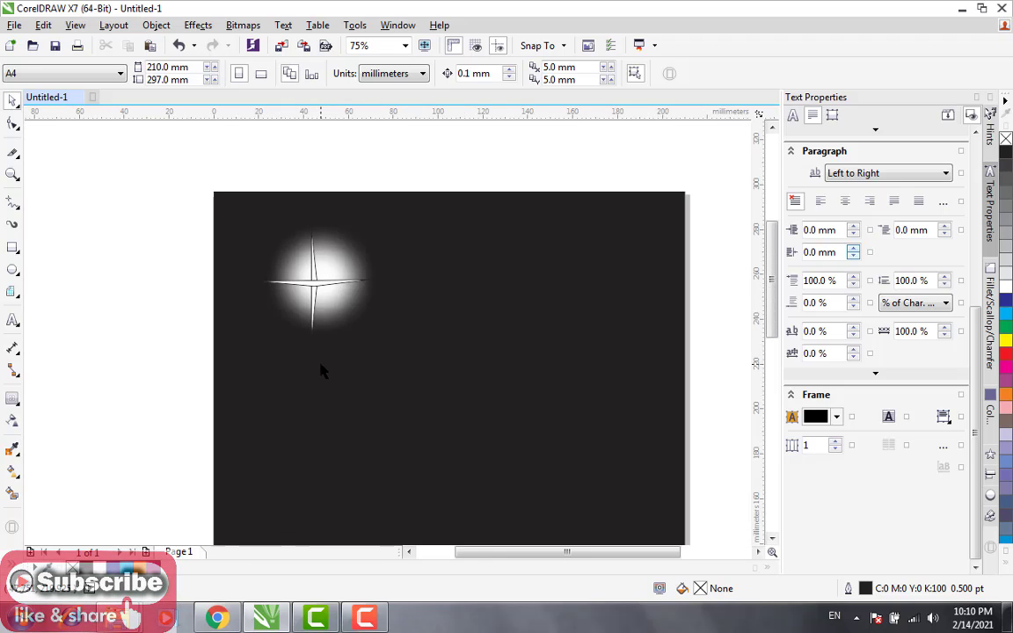
Remove the outline from the four-pointed star and shift it so its center sits on the middle of the glow
click(316, 283)
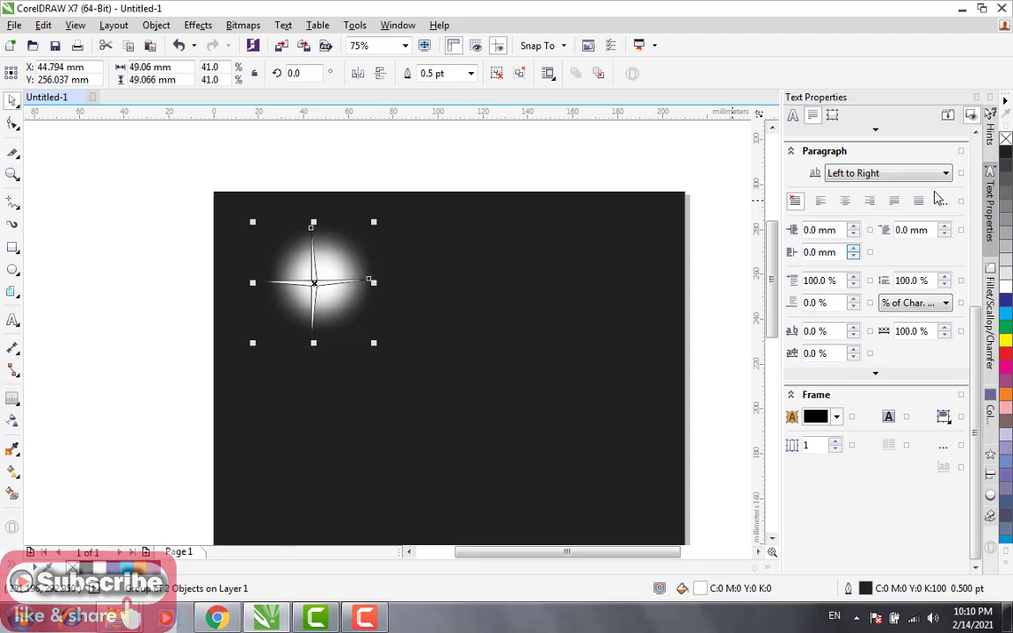
right_click(1005, 139)
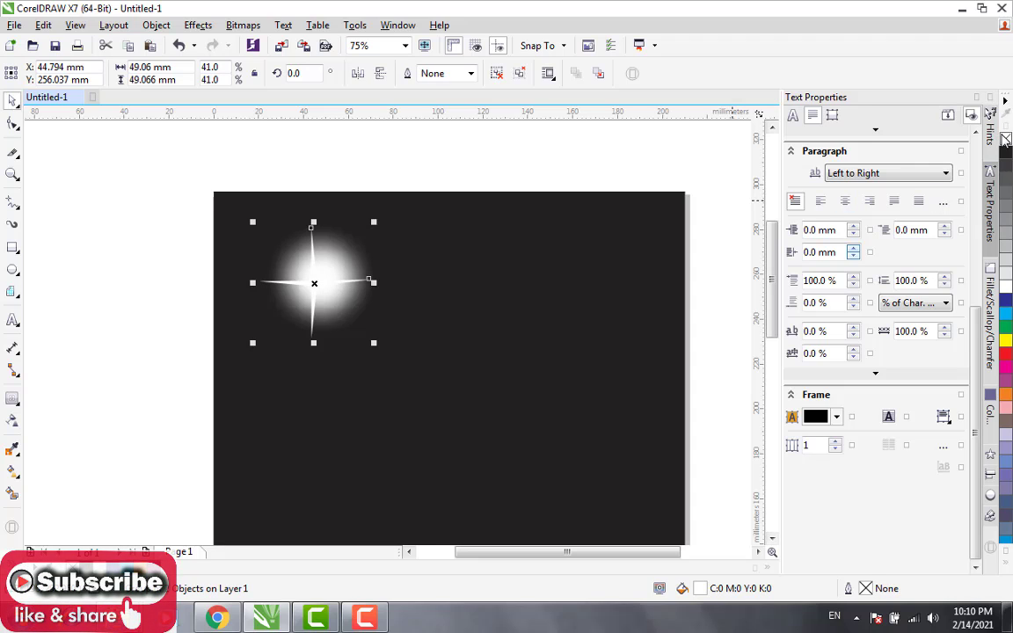
click(345, 405)
click(313, 285)
drag(314, 293, 318, 282)
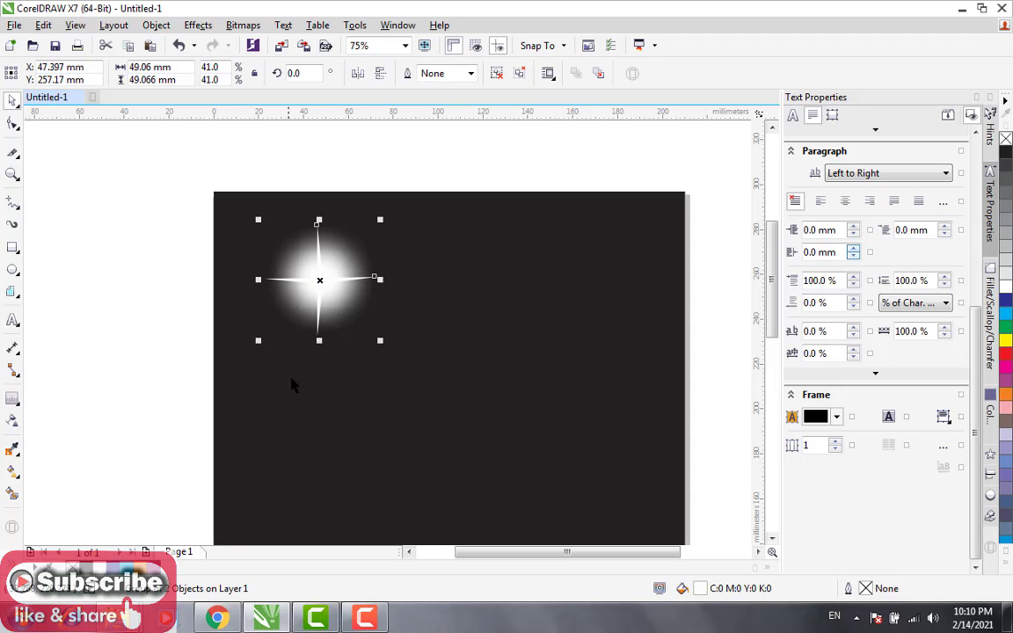
scroll(293, 385, down, 2)
click(312, 385)
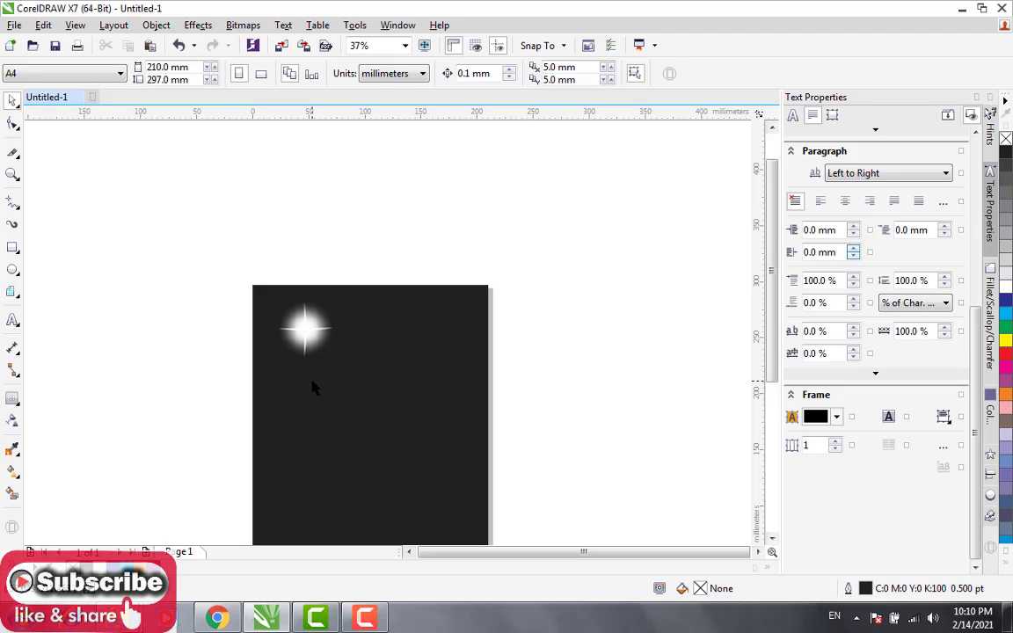
Group the blurred glow bitmap and the four-pointed star into a single sparkle
click(281, 303)
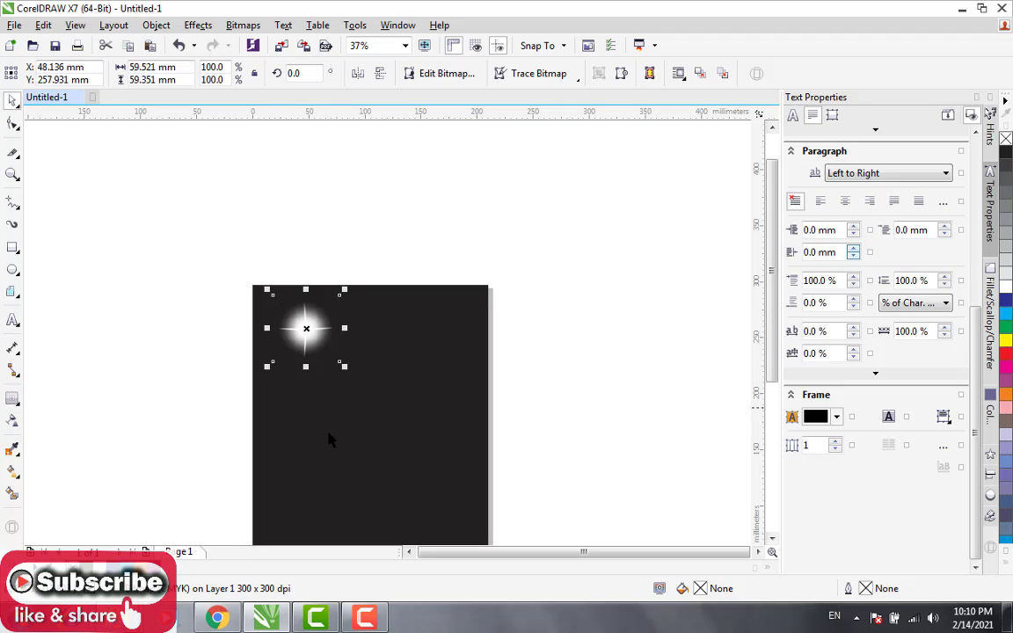
click(296, 387)
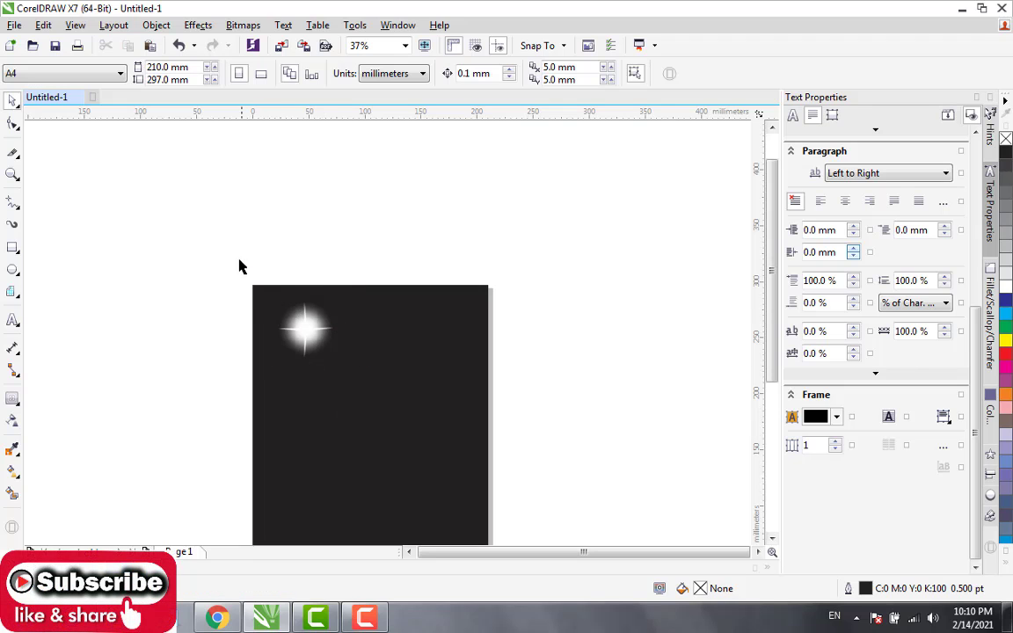
drag(240, 263, 350, 408)
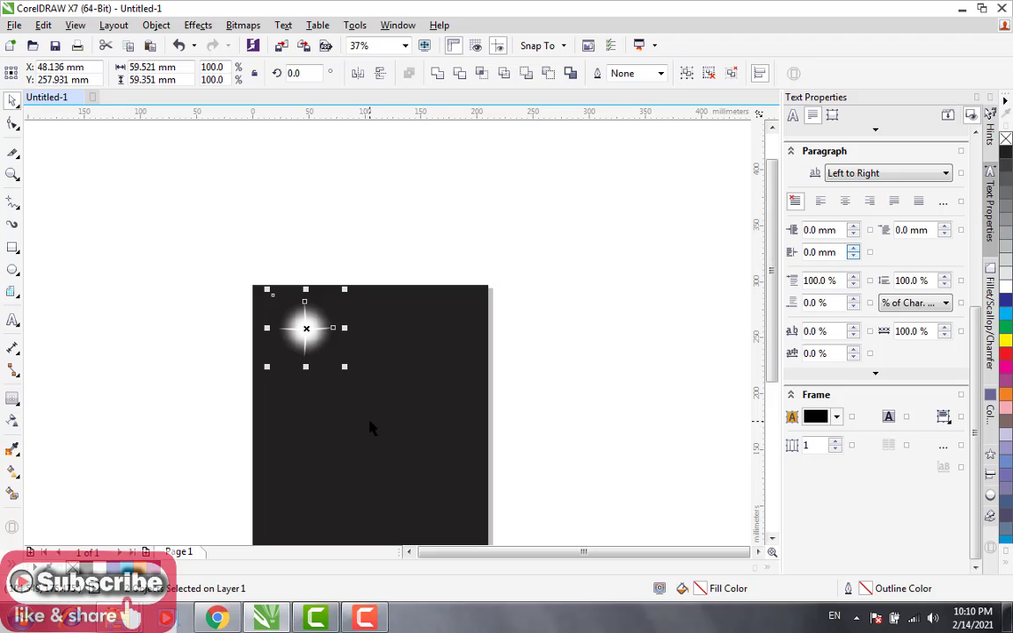
key(ctrl+g)
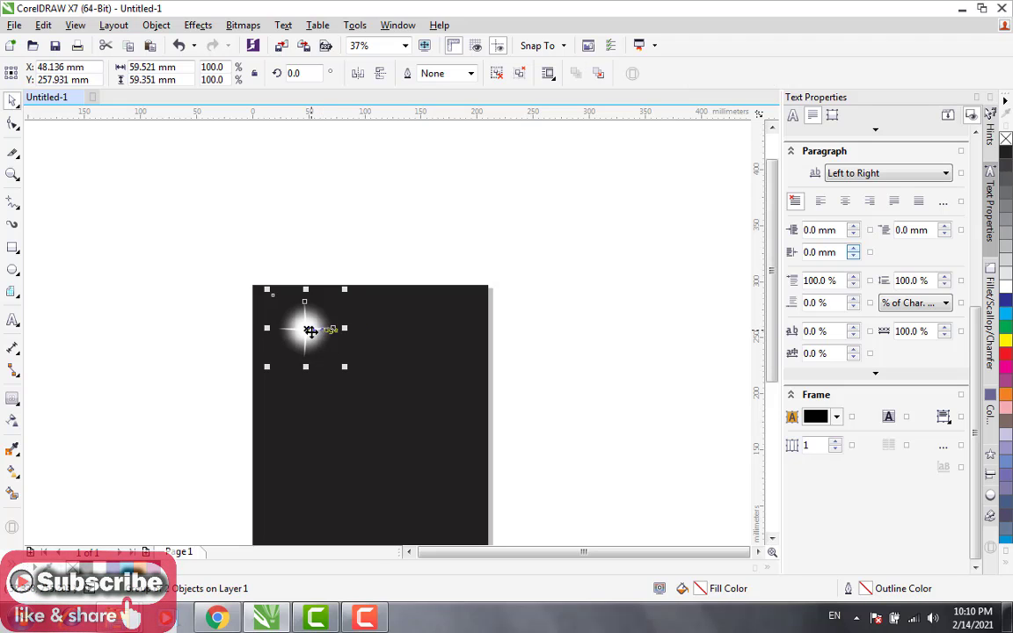
Place four copies of the sparkle on the page, one near each remaining corner and one at the center
drag(306, 330, 445, 332)
drag(775, 266, 775, 334)
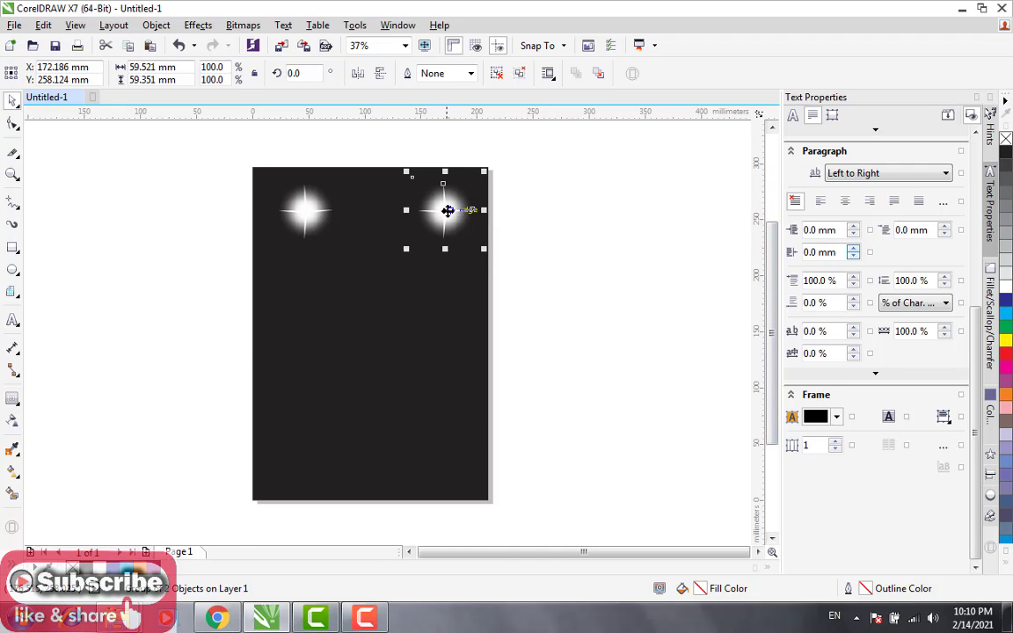
drag(450, 210, 378, 326)
click(541, 320)
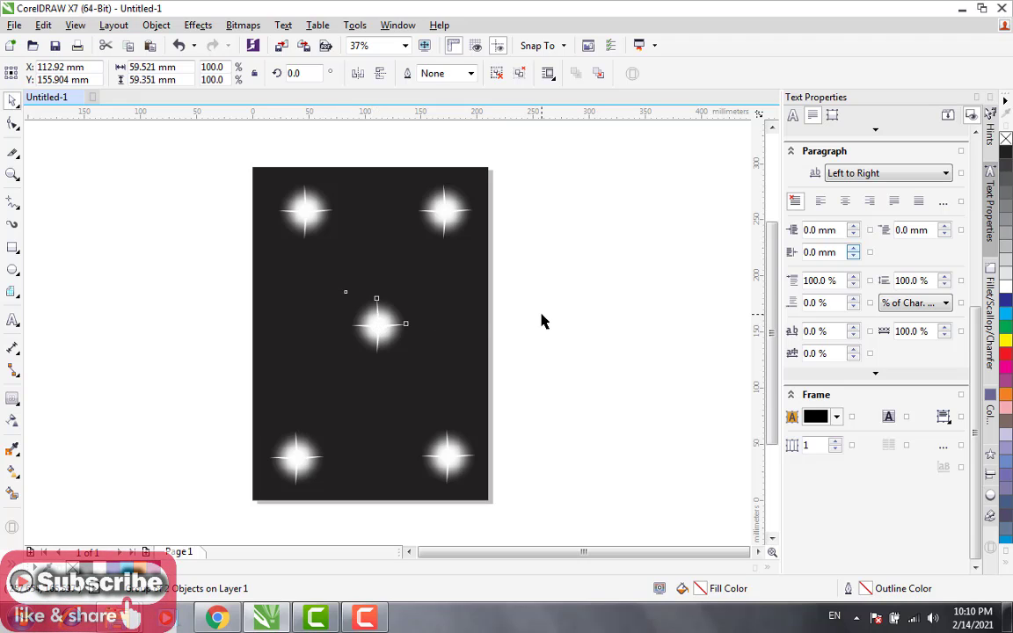
Unlock the black background rectangle and deselect it
right_click(481, 318)
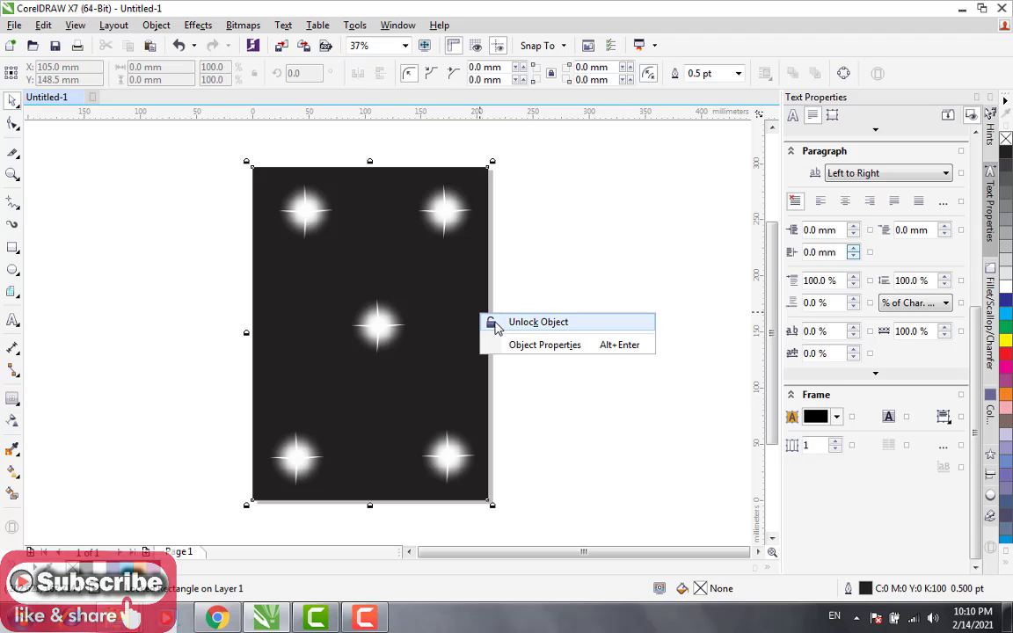
click(494, 324)
click(459, 315)
click(604, 260)
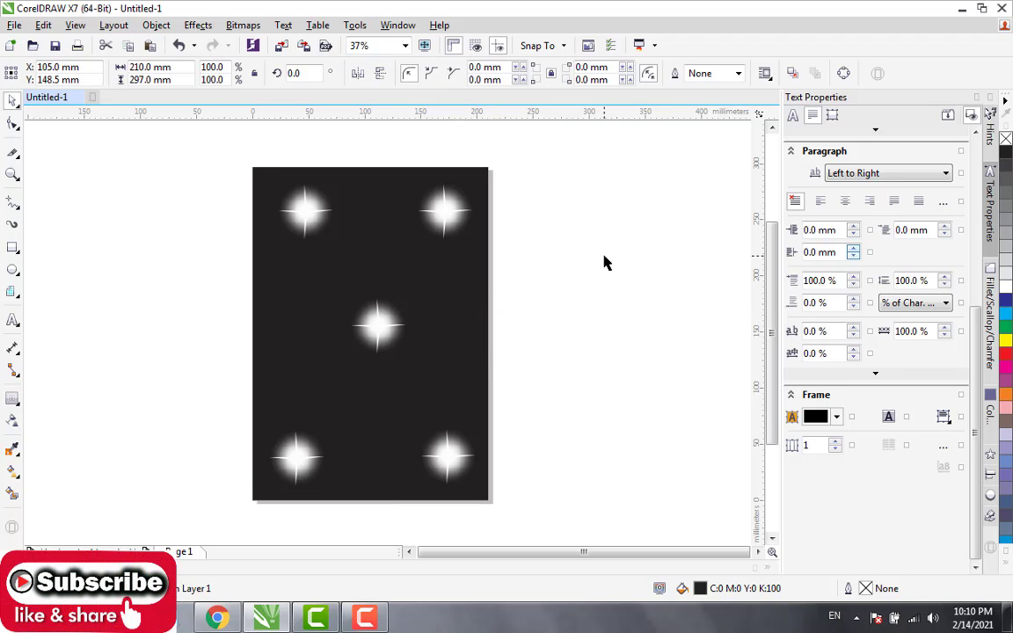
Try the background rectangle with a blue fill (C100 M100), followed by cyan (C100)
click(463, 282)
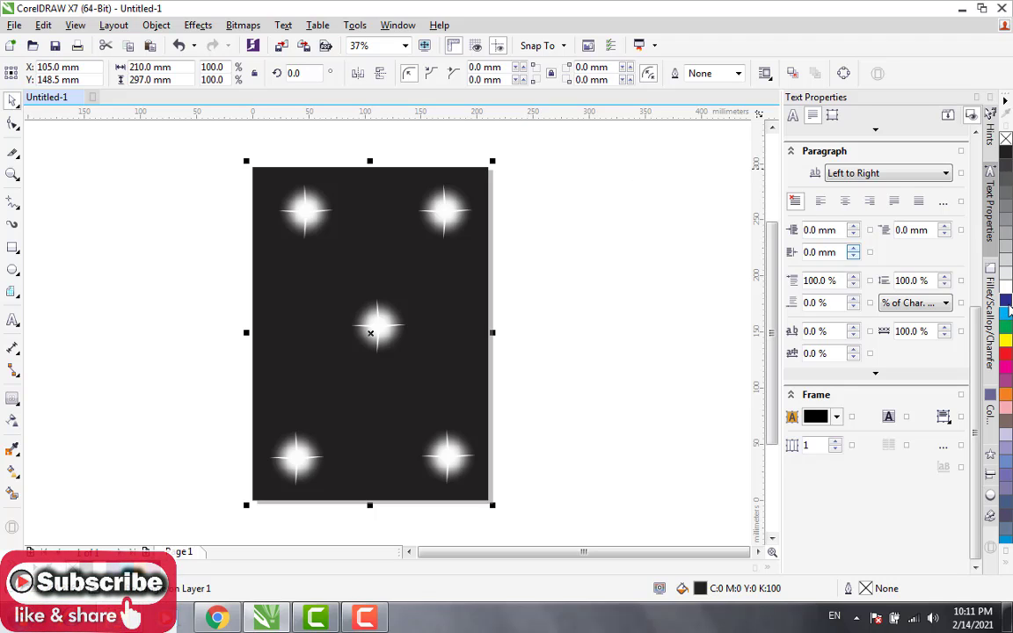
click(1007, 304)
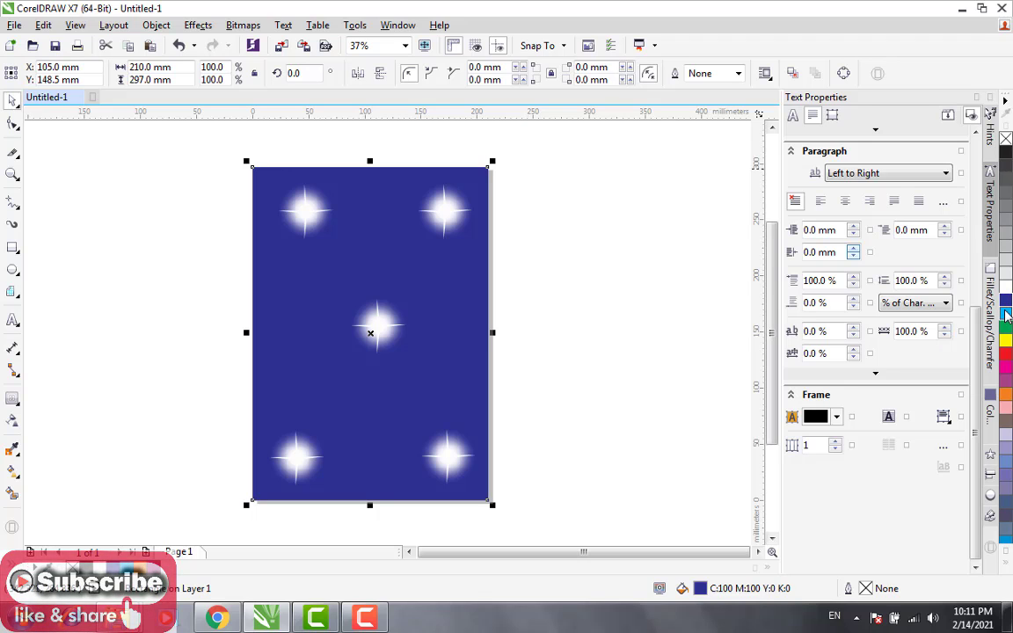
click(1007, 315)
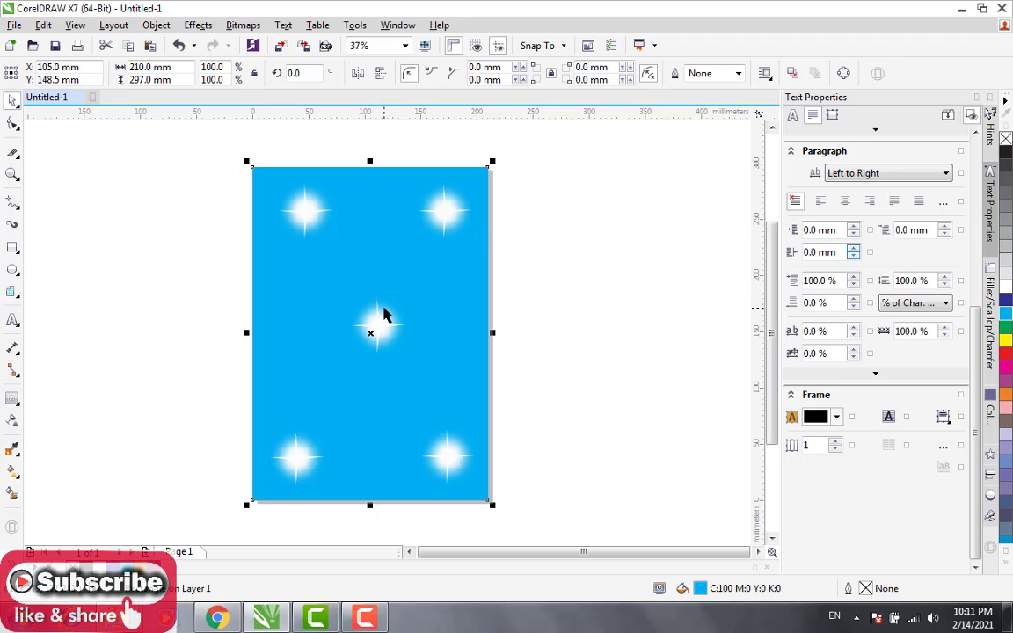
Add eight more copies of the sparkle in the gaps so they form three rough columns across the page
click(380, 328)
drag(380, 327, 447, 379)
drag(379, 375, 370, 472)
drag(367, 425, 374, 274)
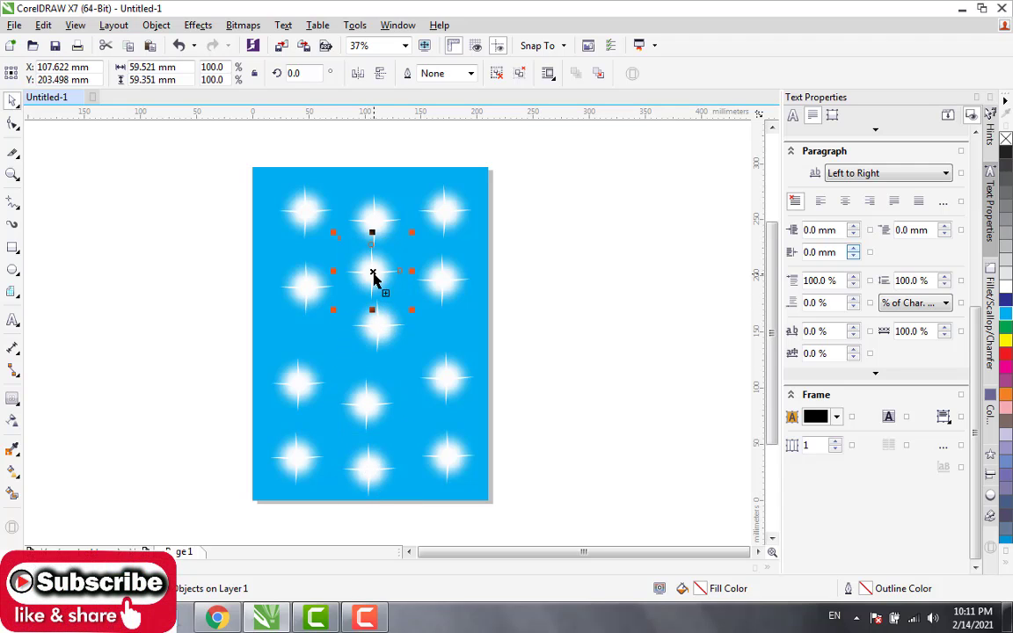
Nudge the top middle sparkle slightly upward and deselect it
click(380, 226)
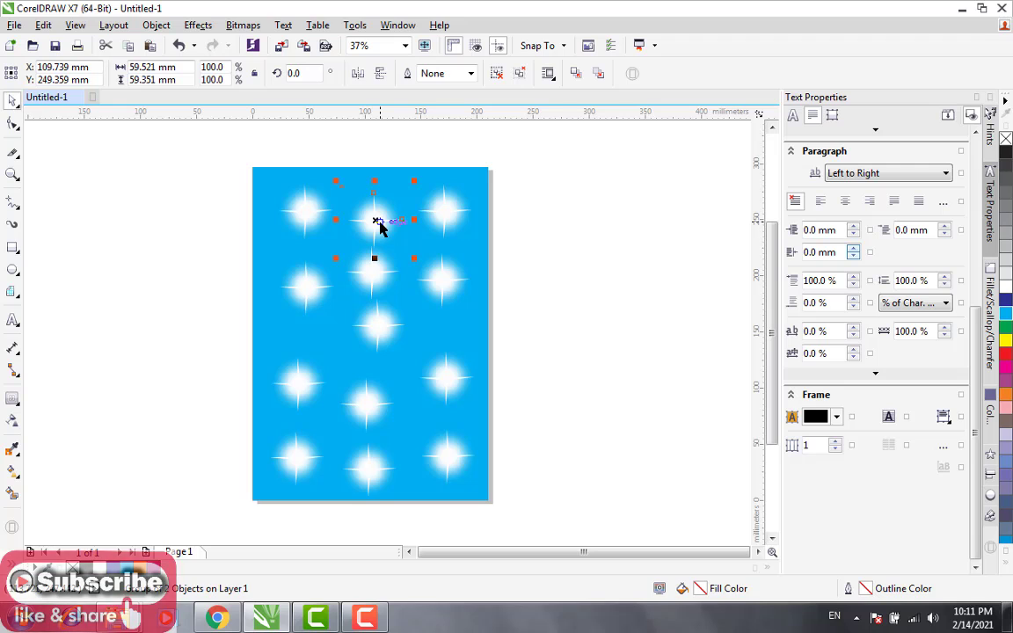
key(Up)
key(Up)
key(Up)
key(Up)
click(582, 277)
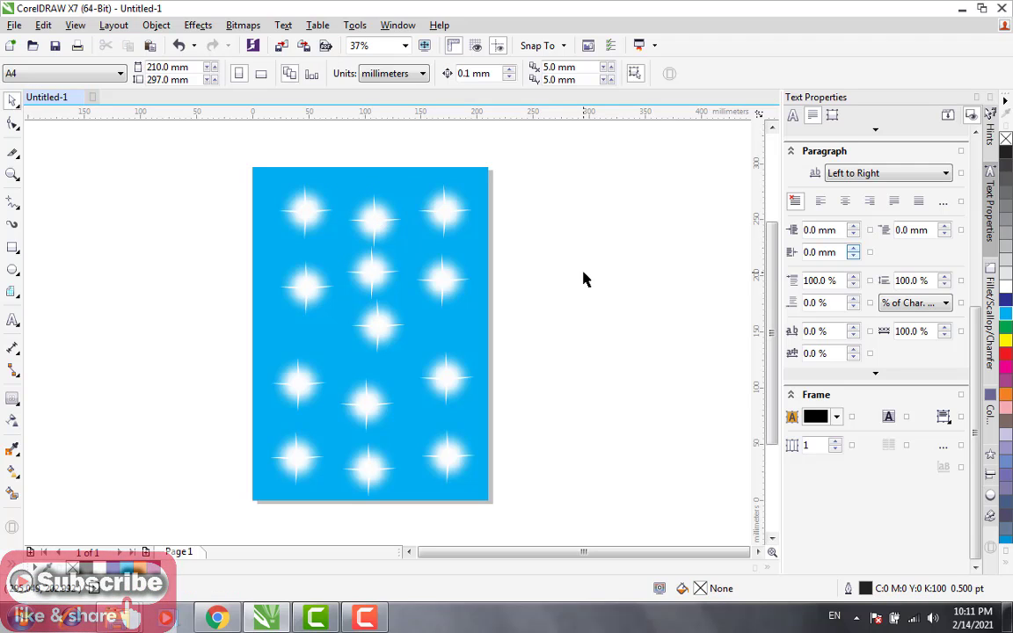
Fill the background rectangle with black, and finally with red (M100 Y100), and deselect it
click(472, 281)
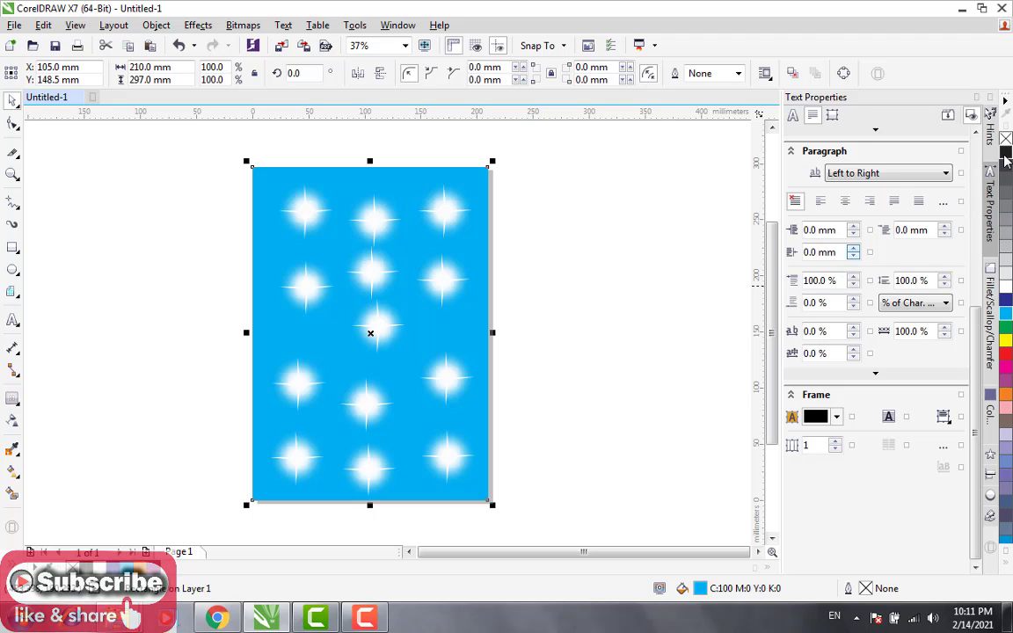
click(1006, 155)
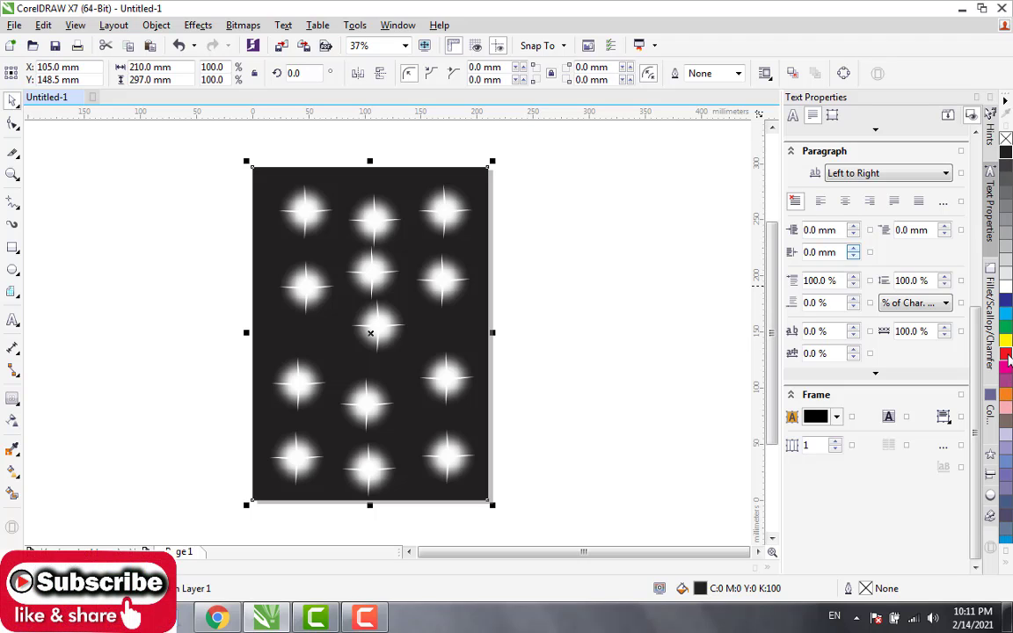
click(1007, 355)
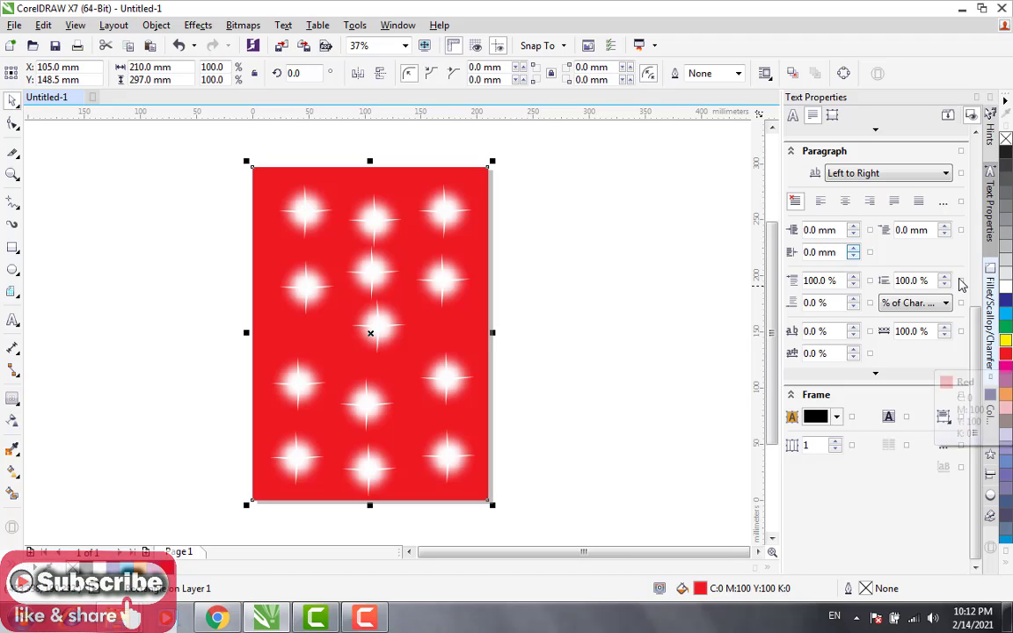
click(684, 228)
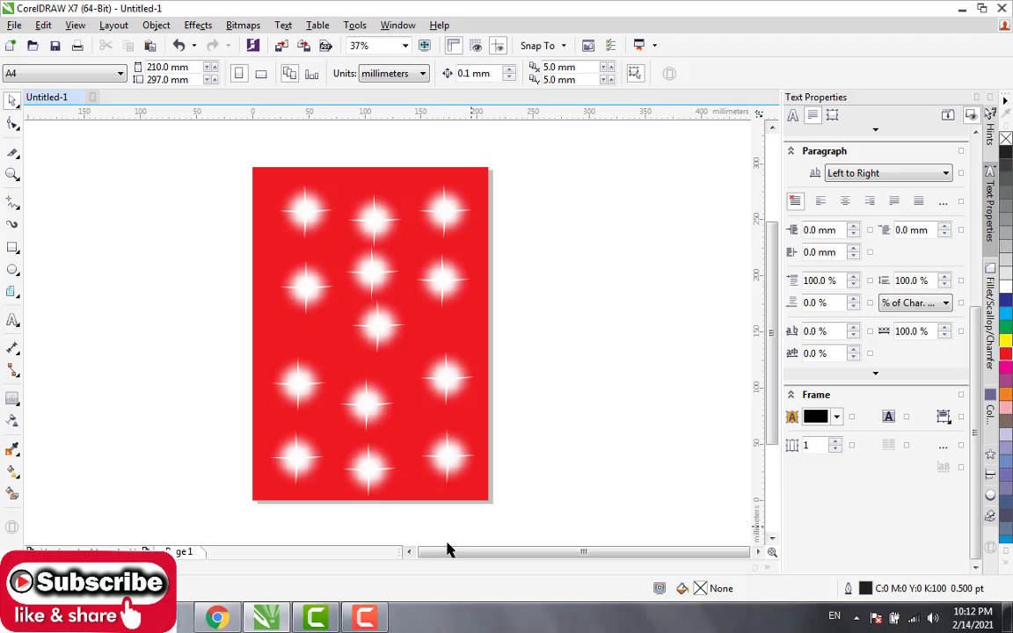
click(364, 618)
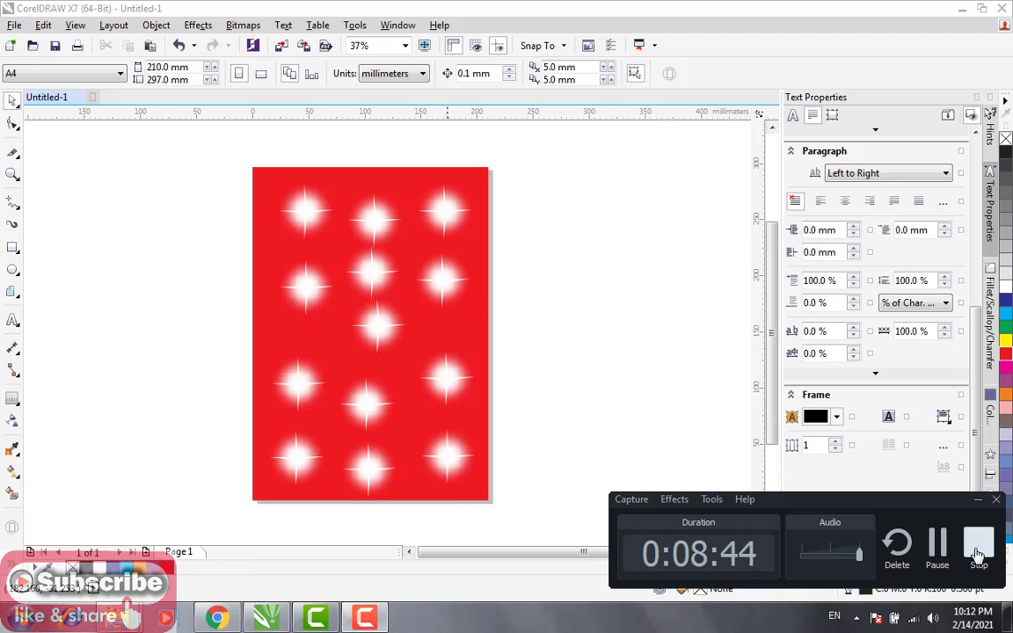